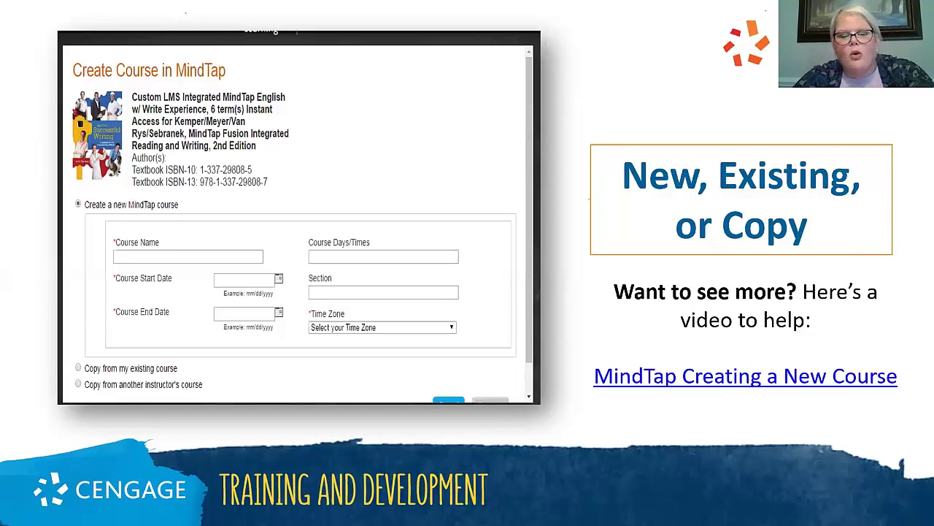
Switch from the slide show to Chrome and show the Instructor Resource Center dashboard
key("alt+Tab")
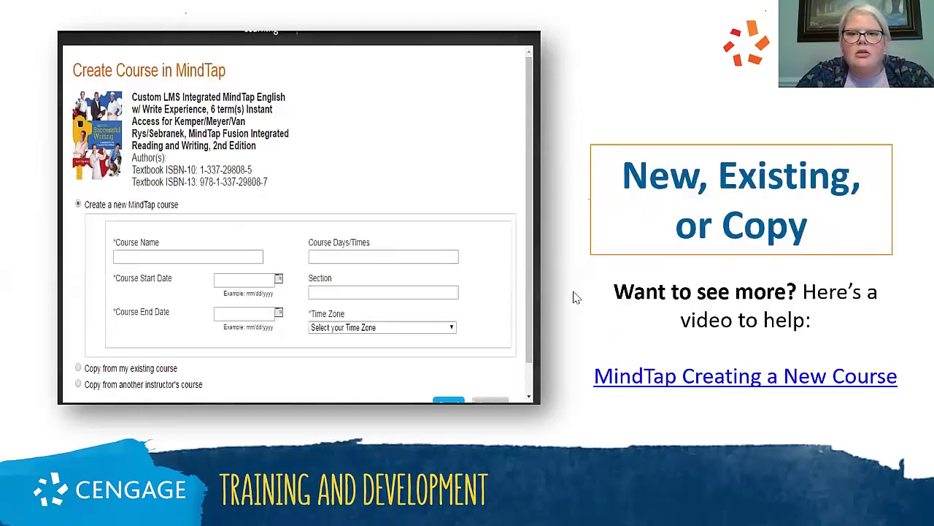
key("alt+Tab")
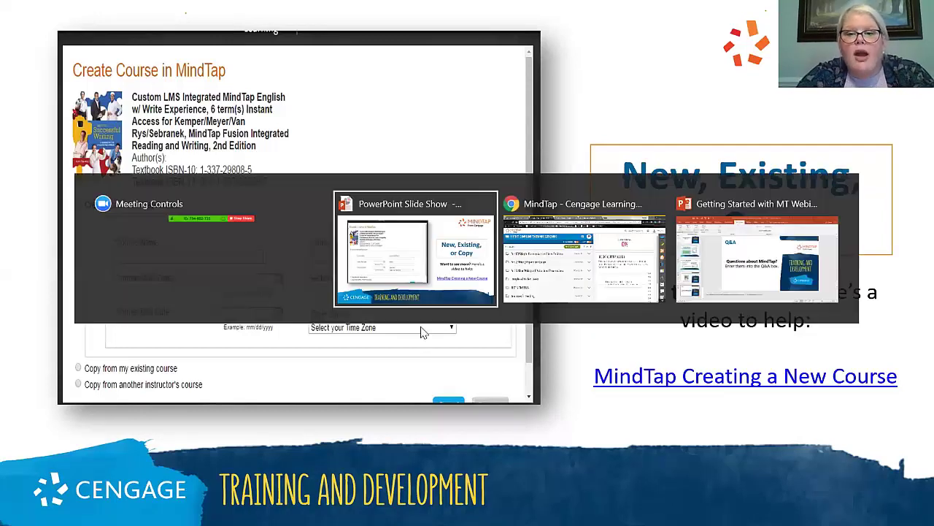
key("alt+Tab")
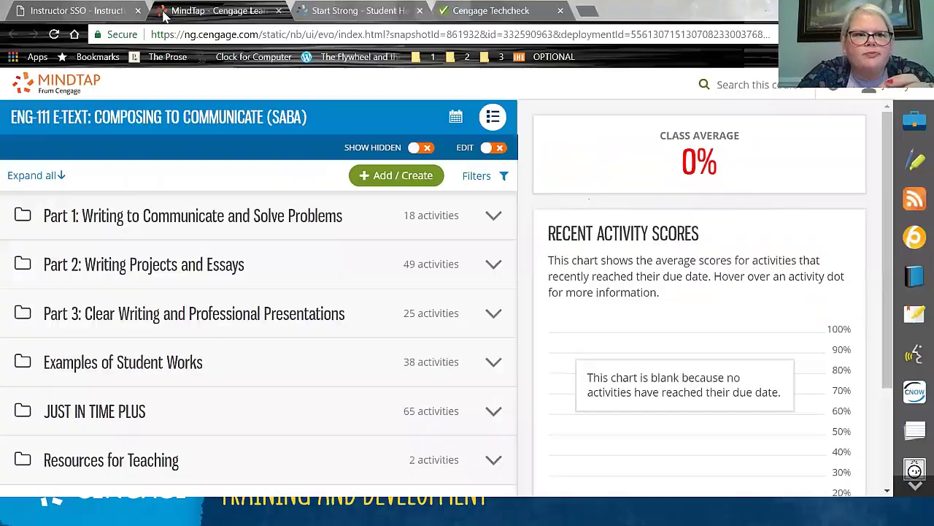
left_click(93, 6)
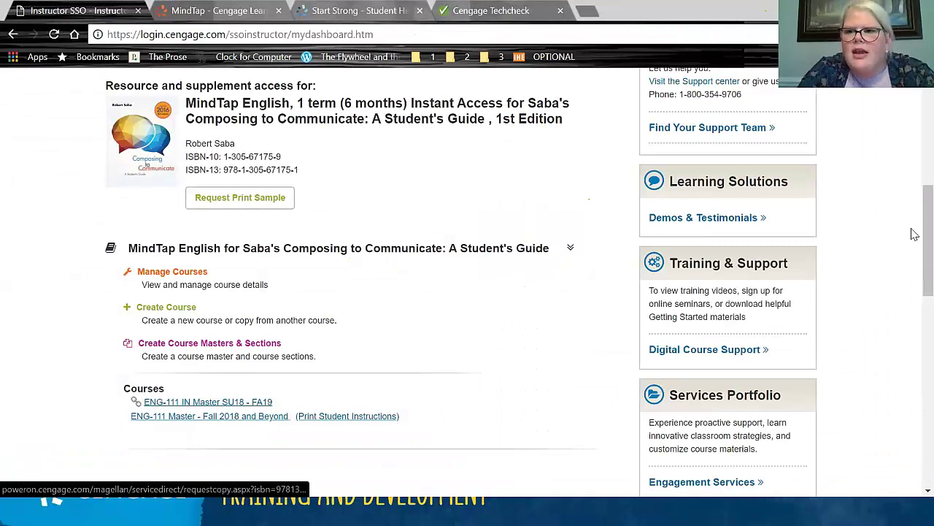
Review the dashboard's product search, product selector and course options for MindTap English for Saba's Composing to Communicate
scroll(915, 122, "up", 6)
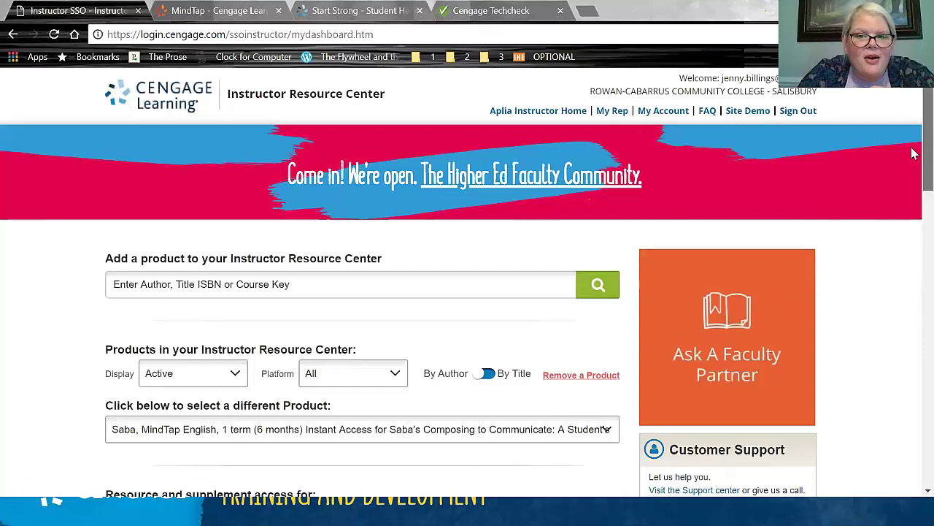
scroll(914, 164, "down", 2)
scroll(914, 182, "down", 1)
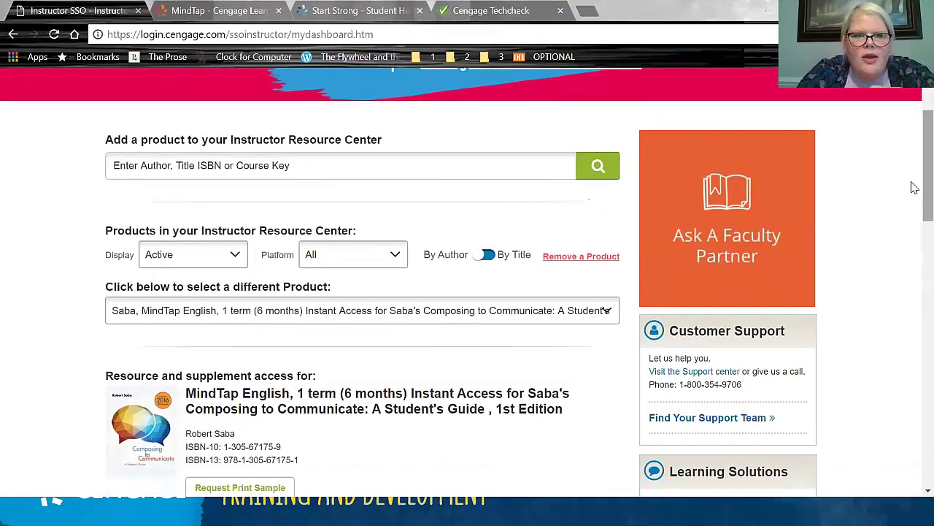
key("ctrl+minus")
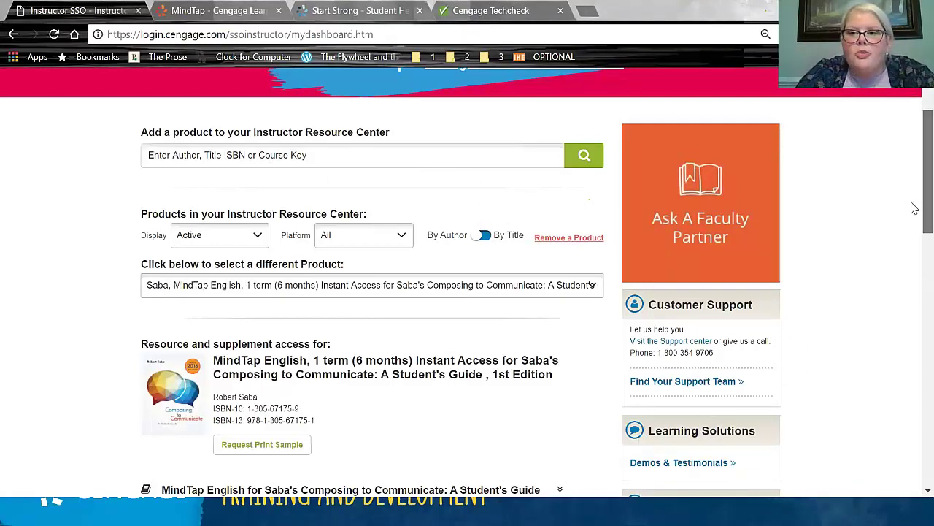
scroll(912, 212, "down", 1)
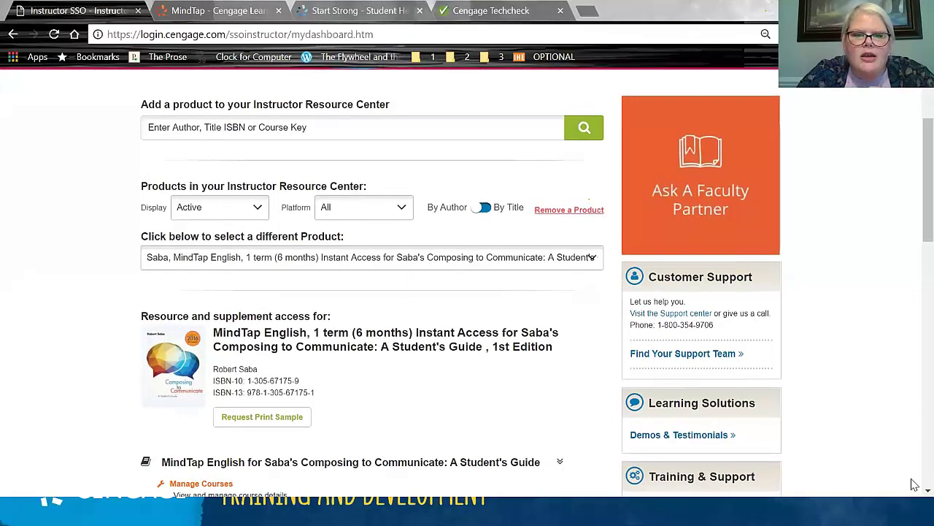
scroll(916, 493, "down", 3)
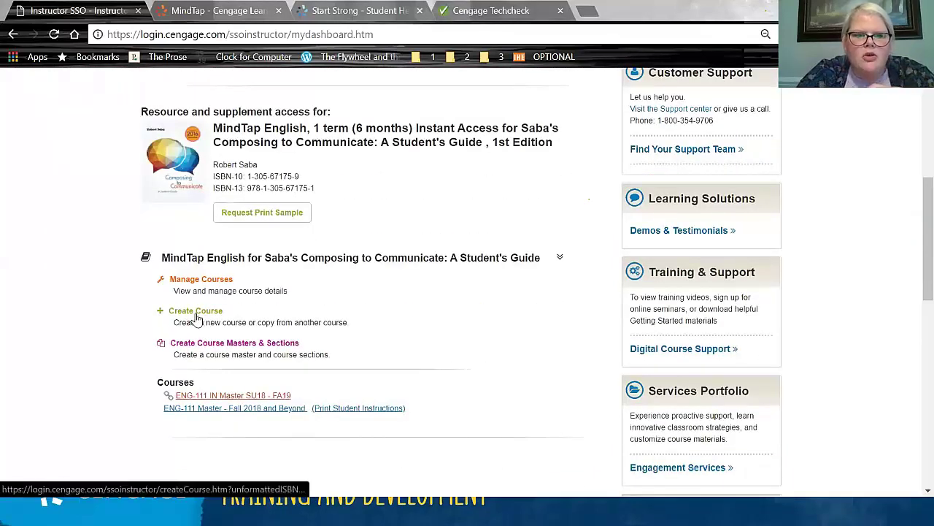
Start creating a course for Saba's Composing to Communicate, signing back in with the prefilled credentials when asked
left_click(196, 312)
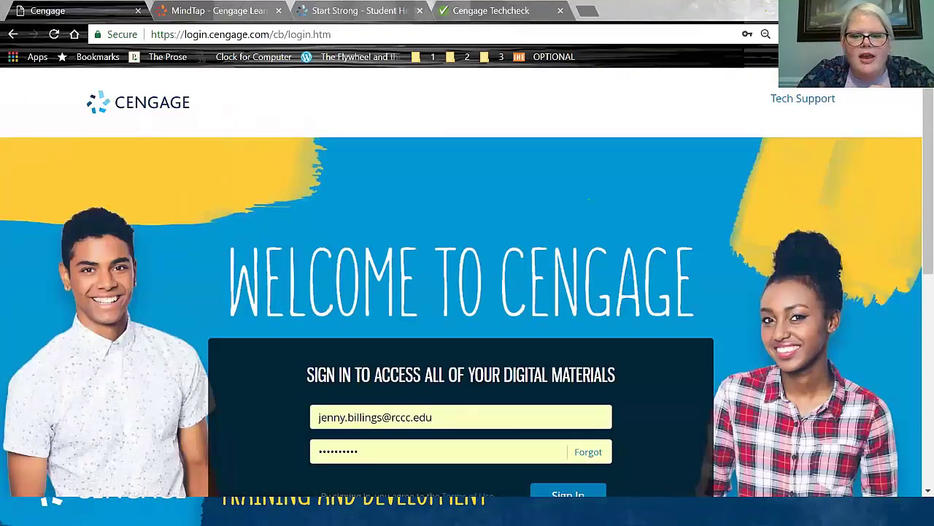
left_click(591, 494)
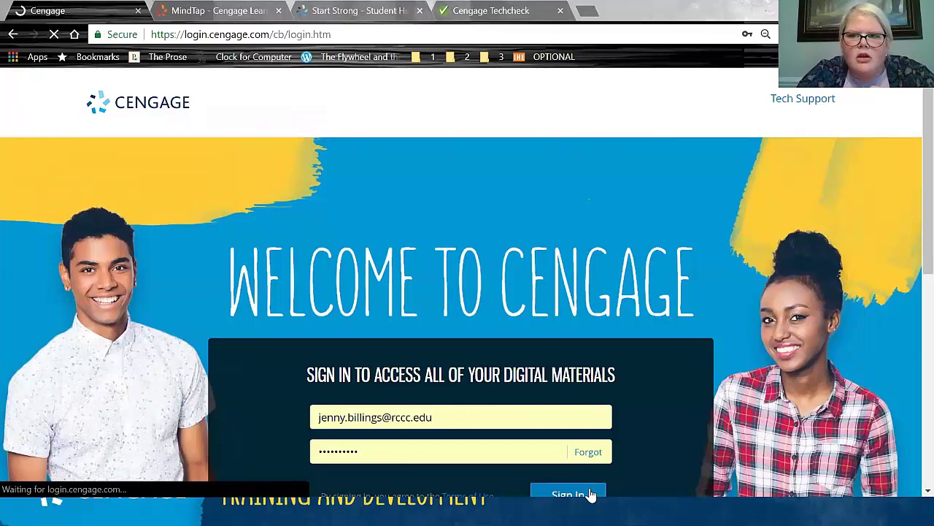
scroll(912, 271, "down", 5)
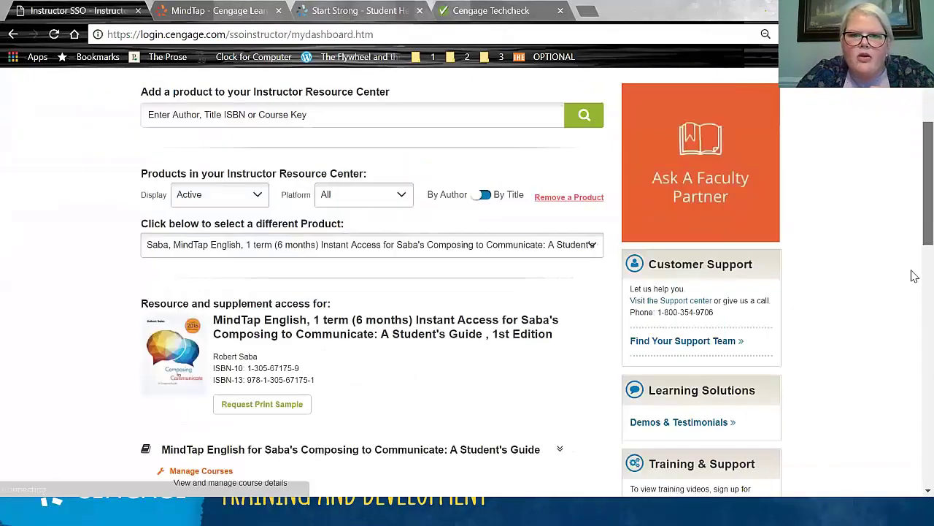
left_click(184, 349)
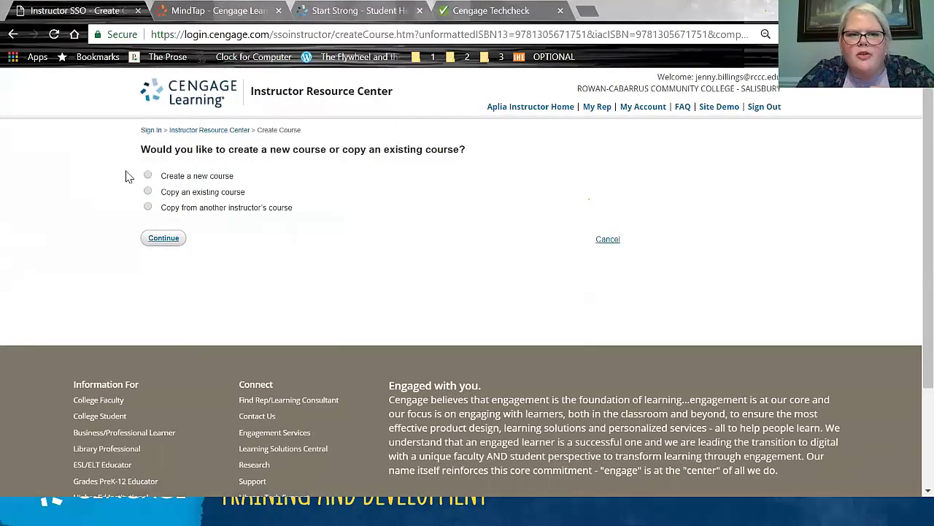
Choose to create a new course, review the course information form down to the additional instructor option, and cancel the creation
left_click(148, 175)
left_click(163, 240)
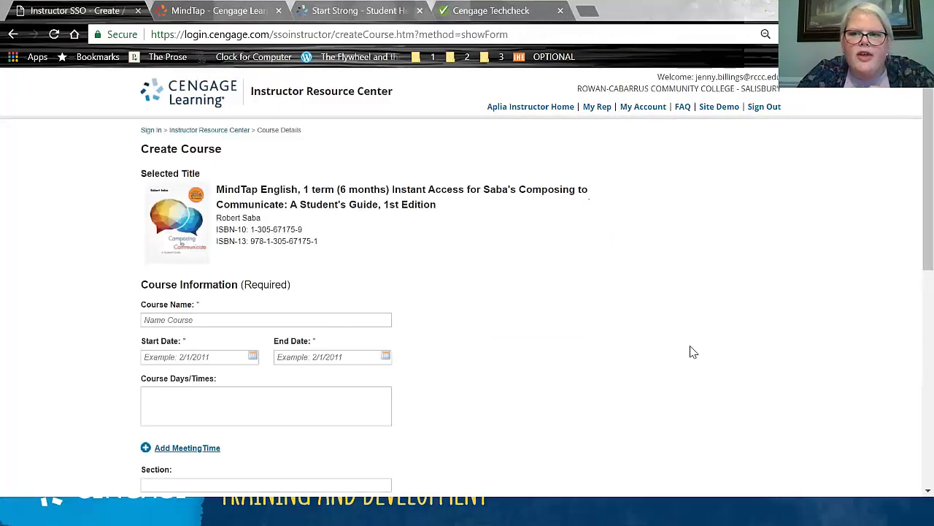
scroll(913, 270, "down", 1)
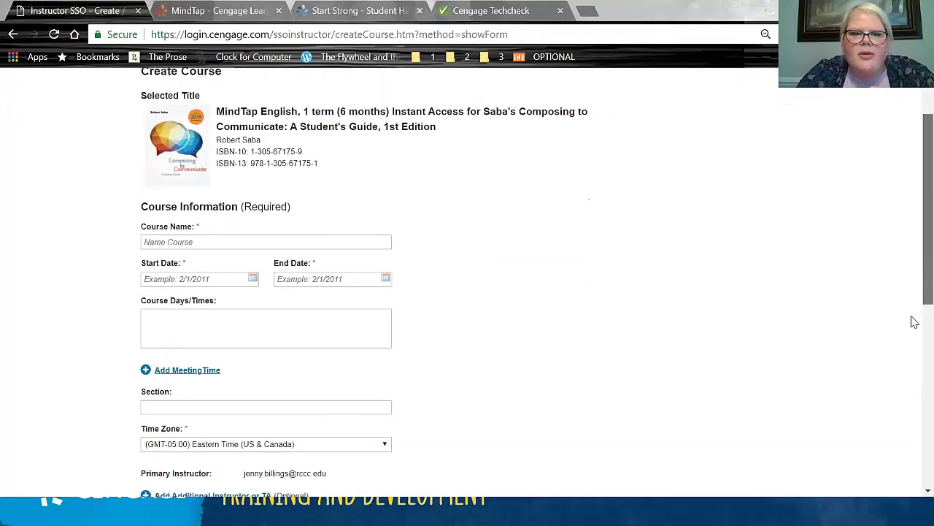
scroll(914, 329, "down", 1)
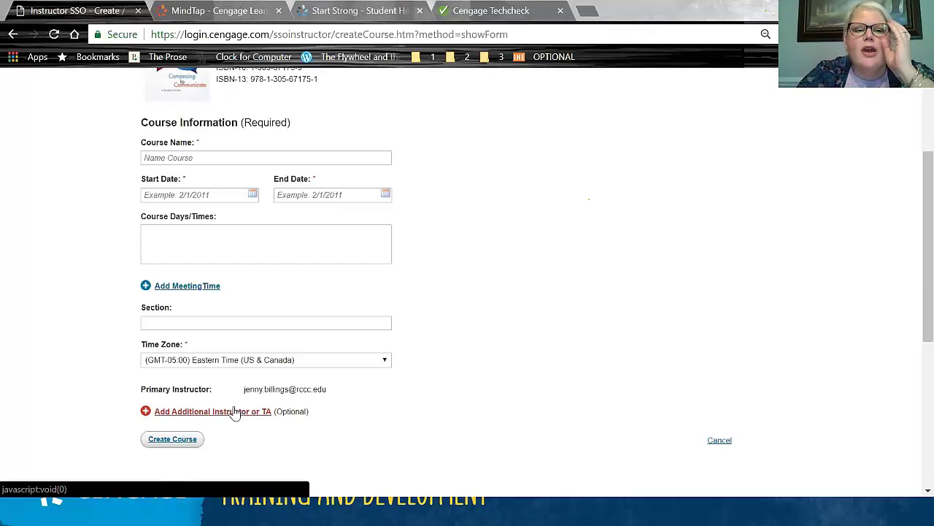
left_click(717, 442)
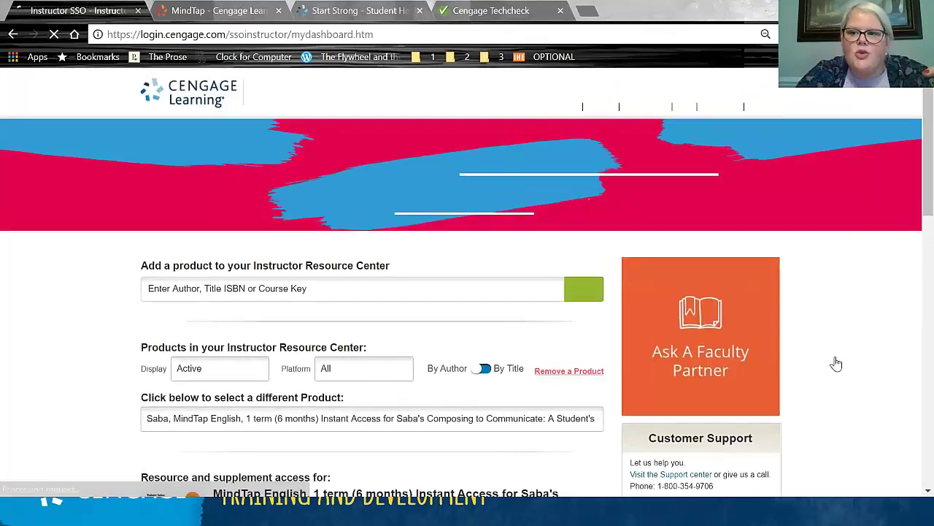
Open the ENG-111 IN Master SU18 - FA19 course from the product's course list
scroll(913, 285, "down", 5)
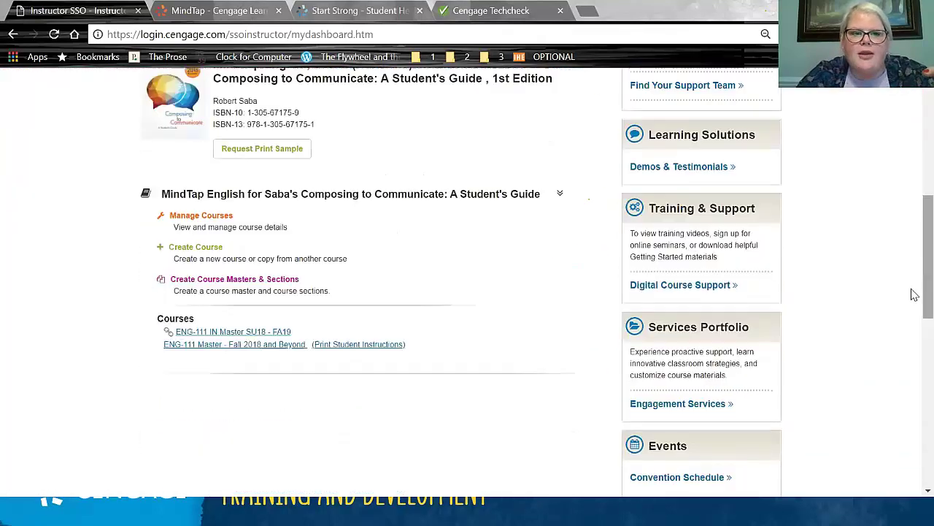
left_click(245, 334)
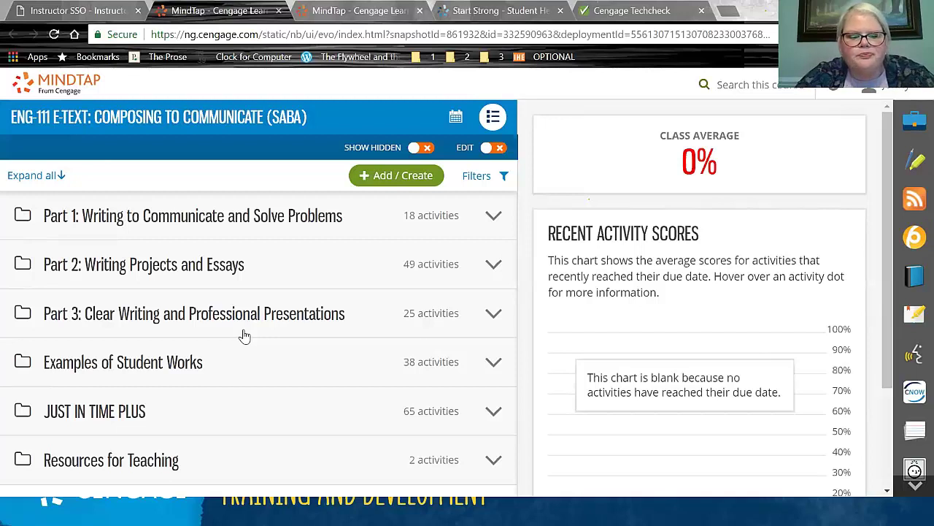
Switch to the PowerPoint presentation, select slide 9, and present the "Personalizing Your Course" slide
key("alt+Tab")
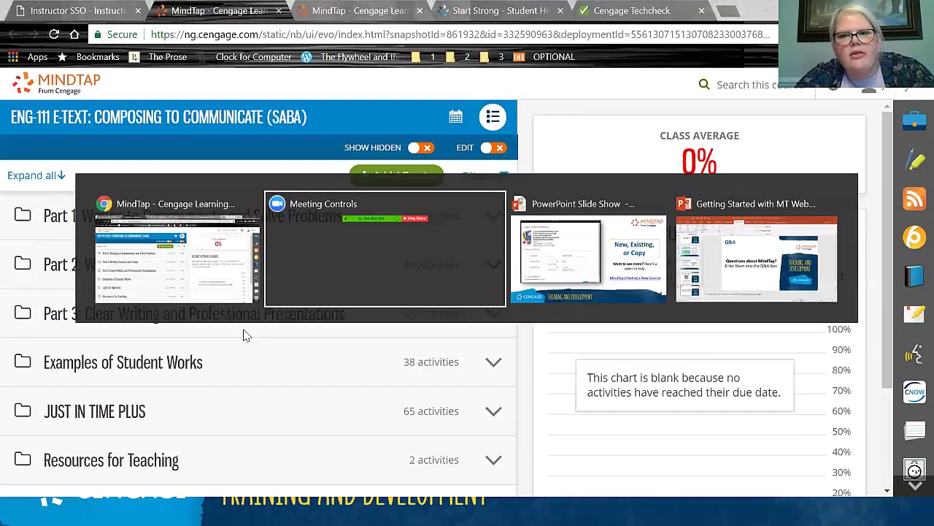
left_click(719, 293)
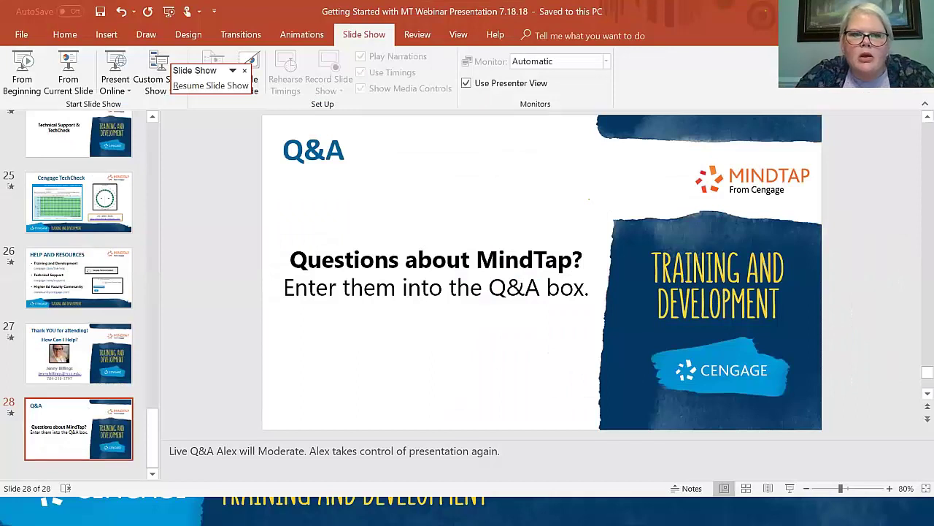
left_click_drag(153, 449, 158, 257)
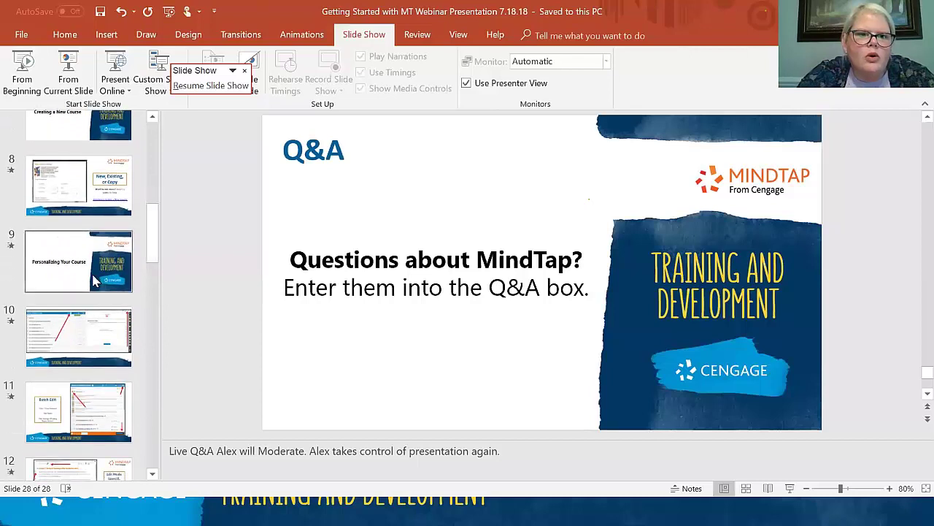
left_click(93, 281)
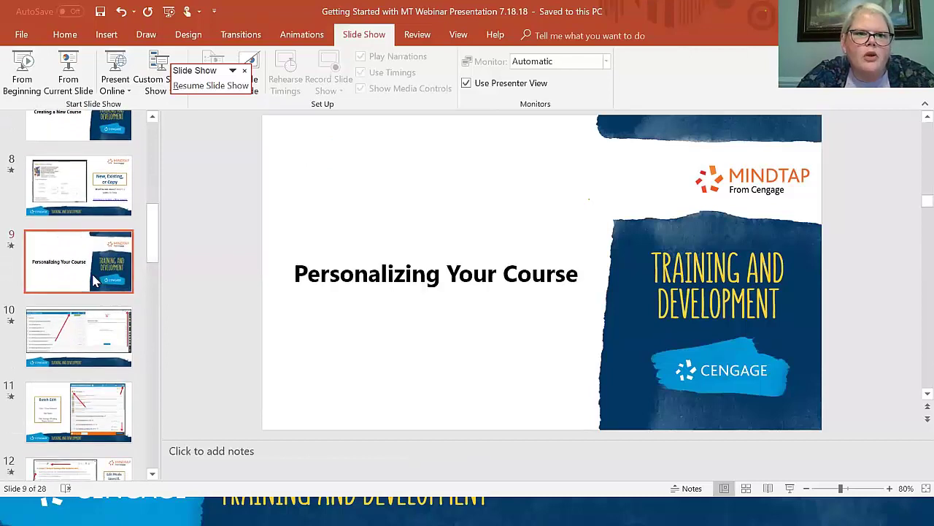
left_click(68, 73)
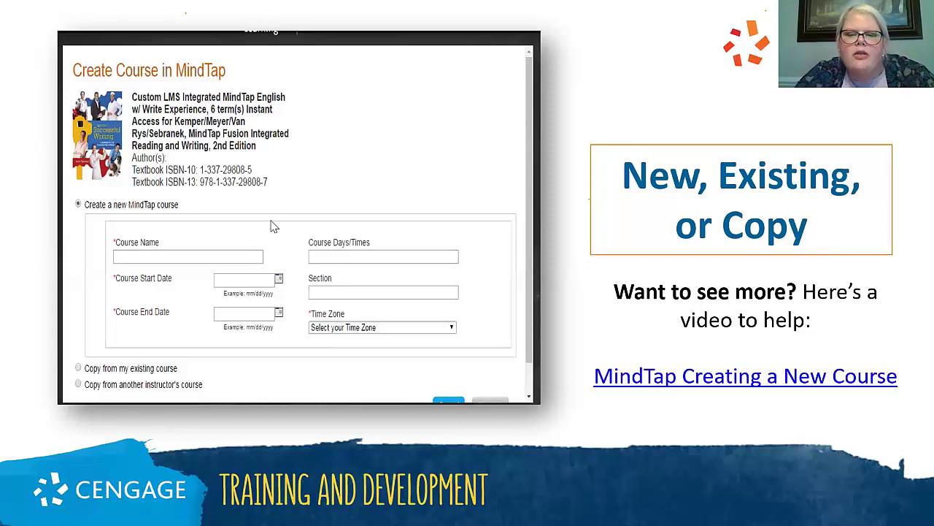
left_click(546, 449)
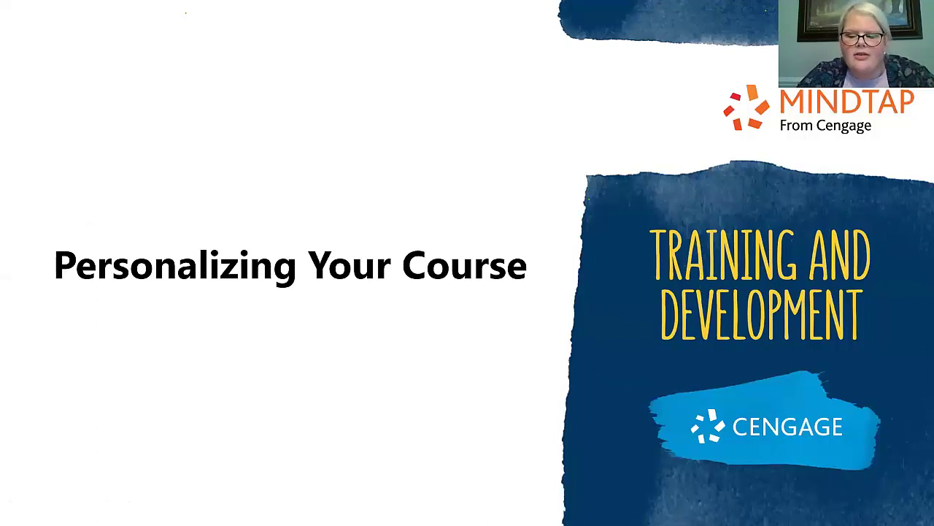
Advance the slide show to the slide with the Essentials of Economics, 8th Edition course outline
key("Right")
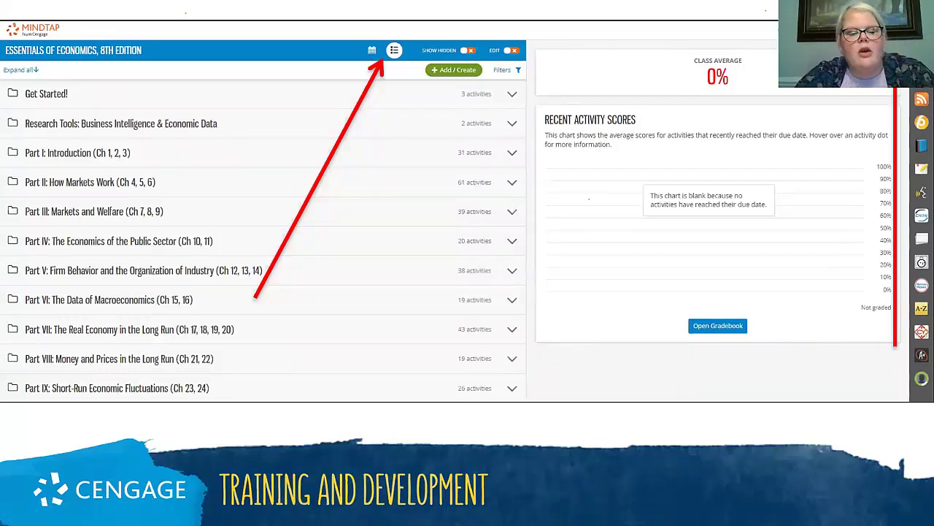
key("alt+Tab")
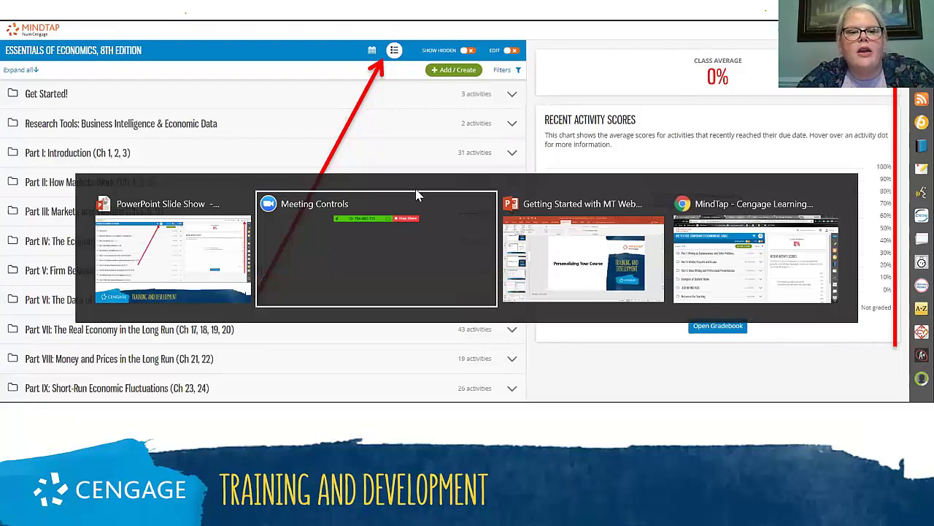
left_click(160, 290)
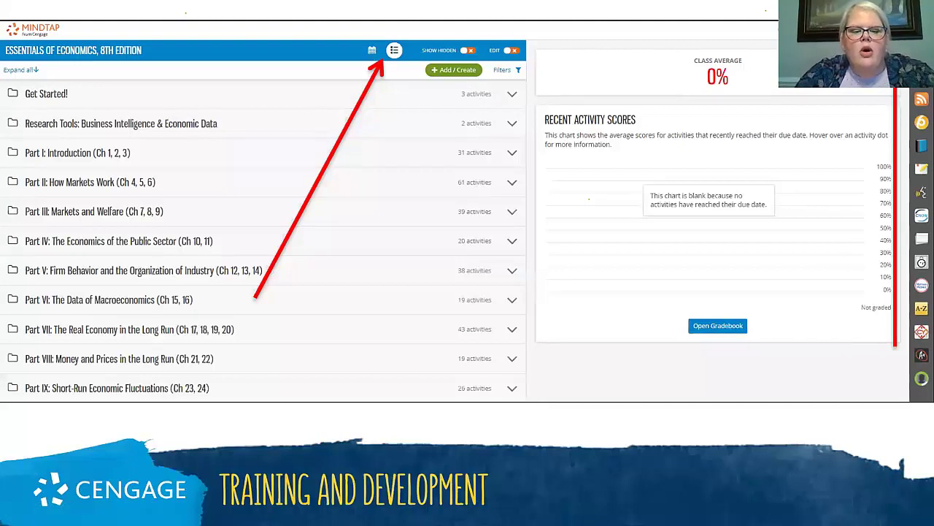
Switch to the MindTap course in Chrome and open the Dashboard section of Course Settings
key("alt+Tab")
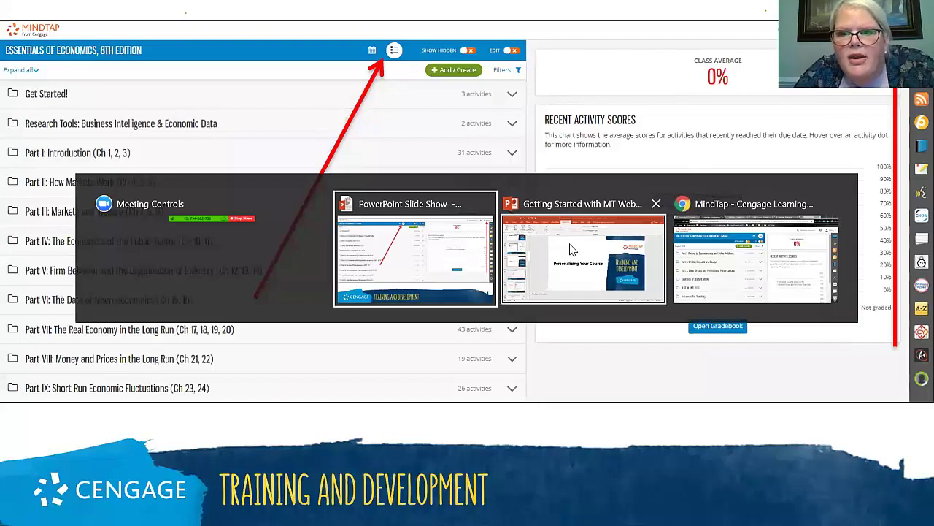
key("Tab")
key("Tab")
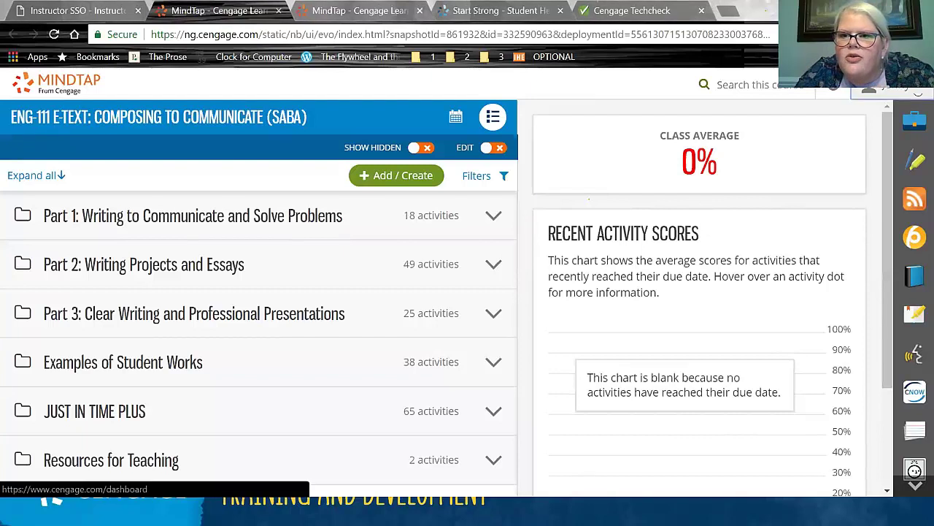
left_click(872, 86)
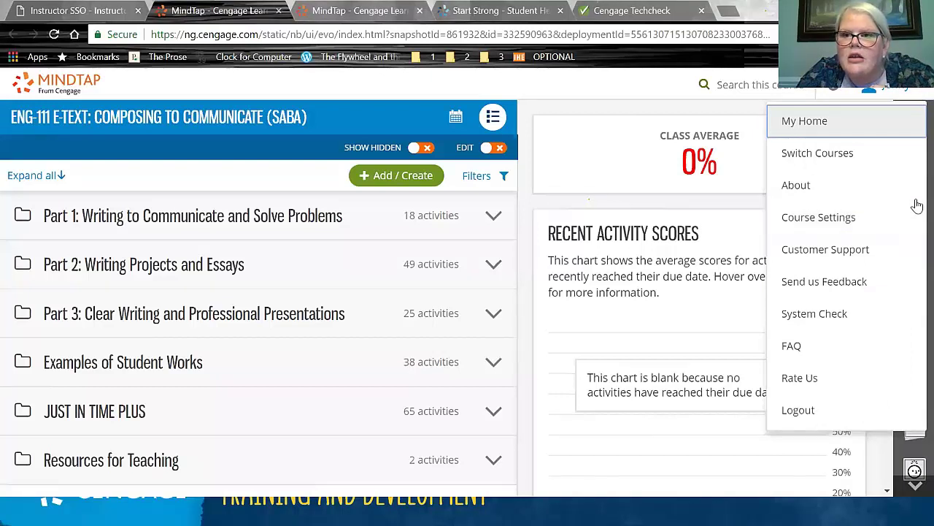
left_click(820, 216)
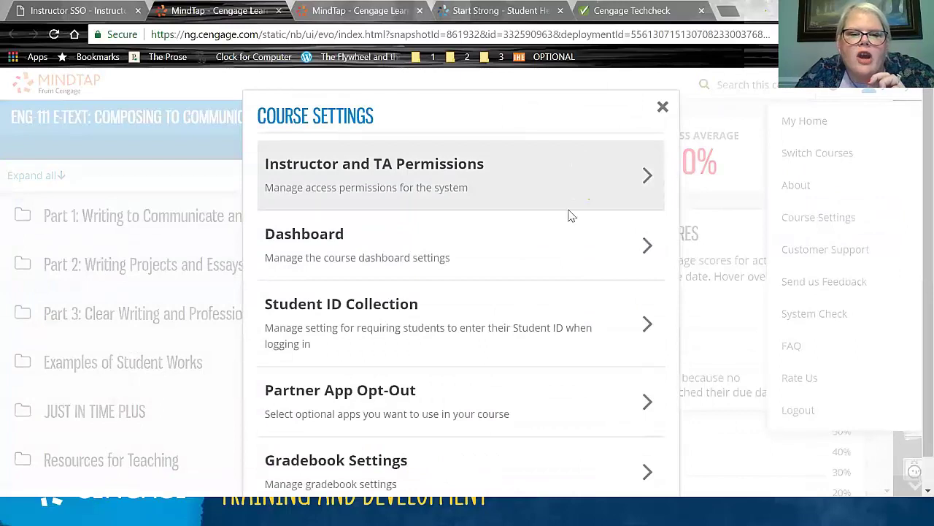
left_click(564, 255)
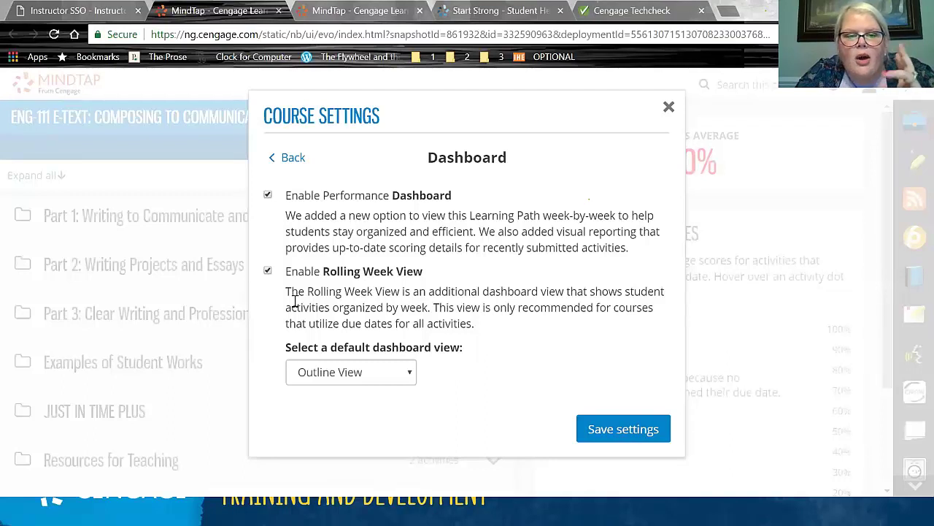
View the available default dashboard views and turn off Enable Rolling Week View
left_click(330, 374)
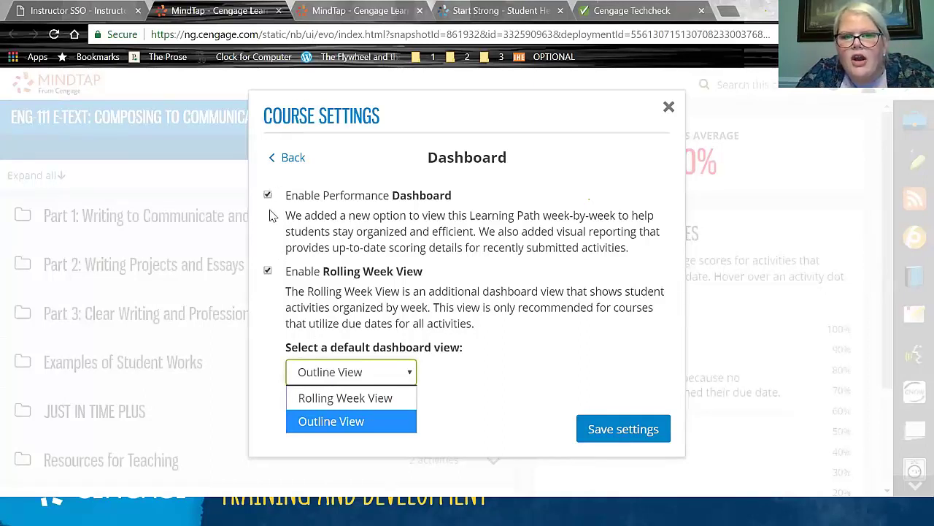
left_click(268, 270)
left_click(268, 271)
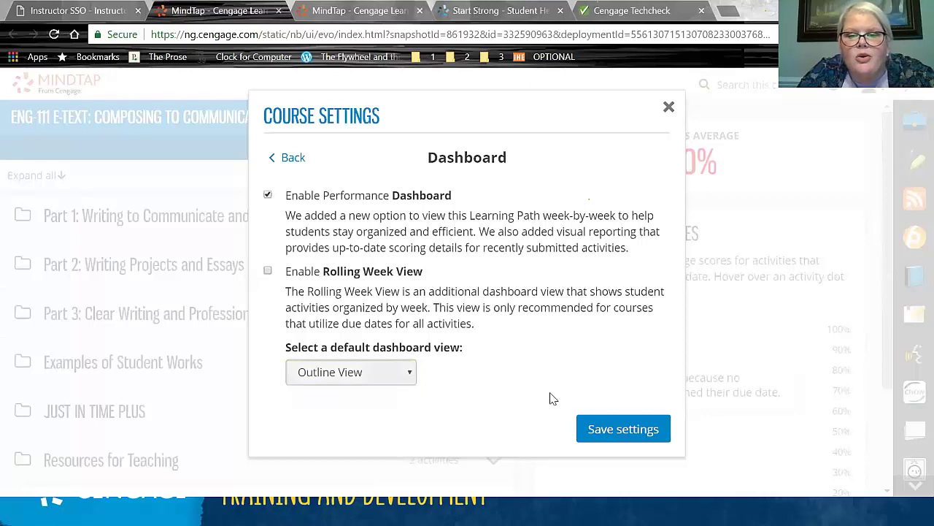
Save the dashboard settings, close Course Settings, and turn on Edit and Show Hidden for the learning path
left_click(617, 432)
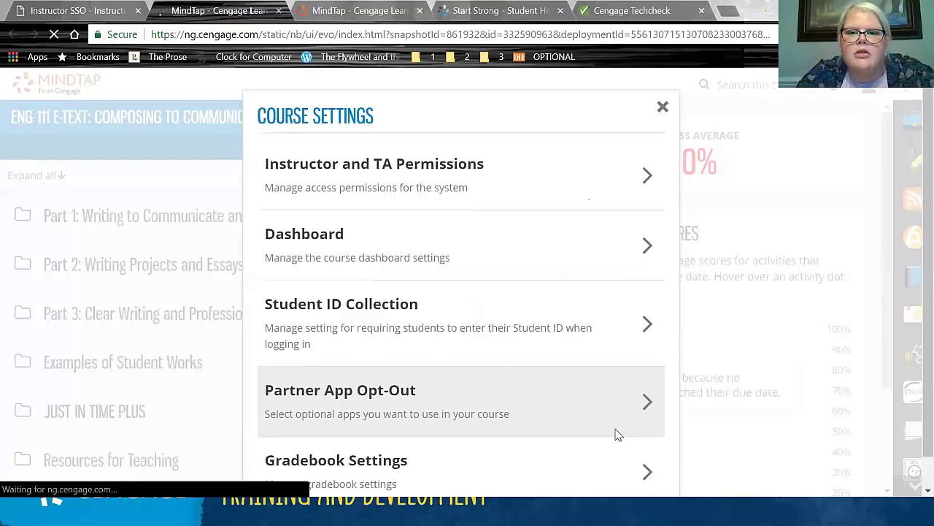
left_click(663, 110)
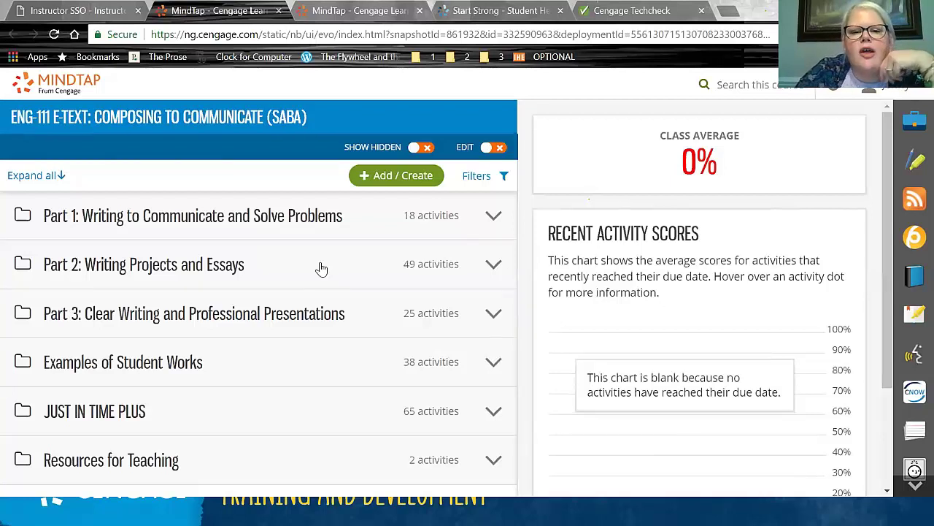
left_click(490, 149)
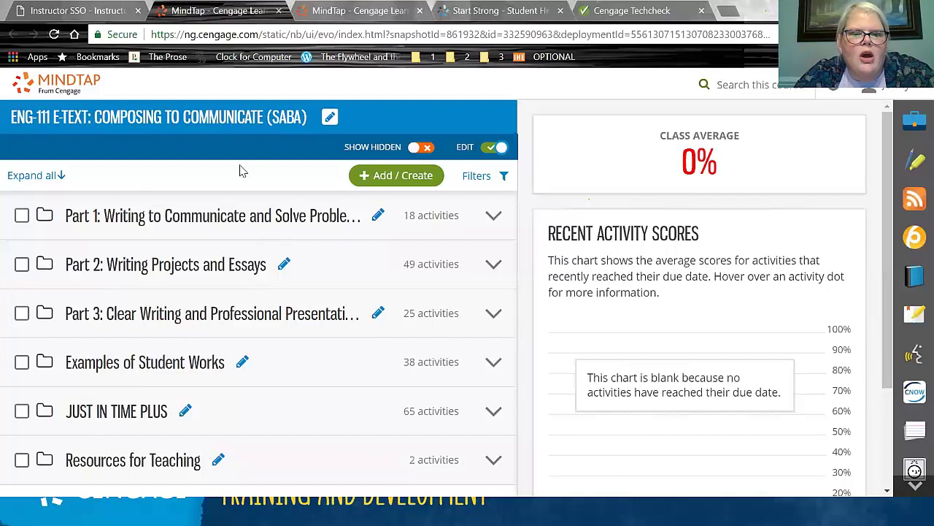
left_click(414, 148)
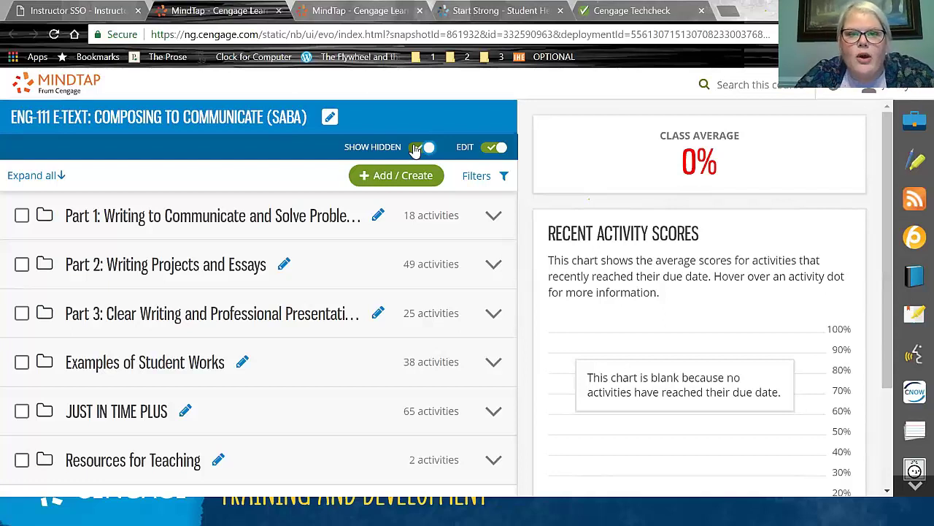
Open the learning path's name for editing, select the whole name, and cancel the edit
left_click(330, 119)
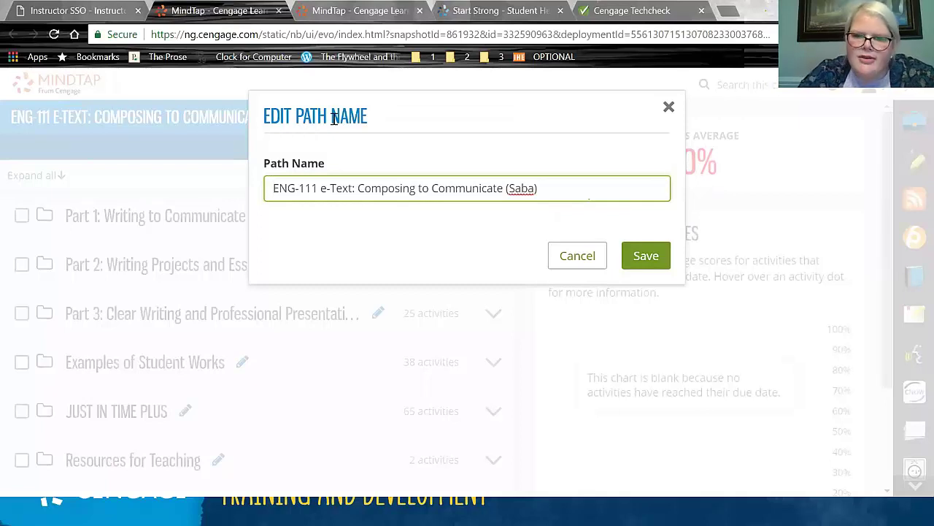
left_click_drag(297, 197, 268, 199)
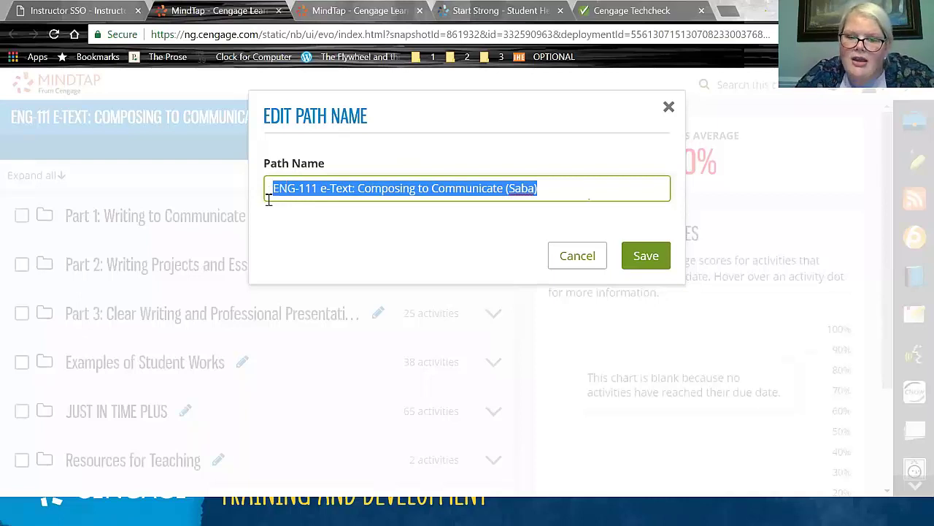
left_click(352, 242)
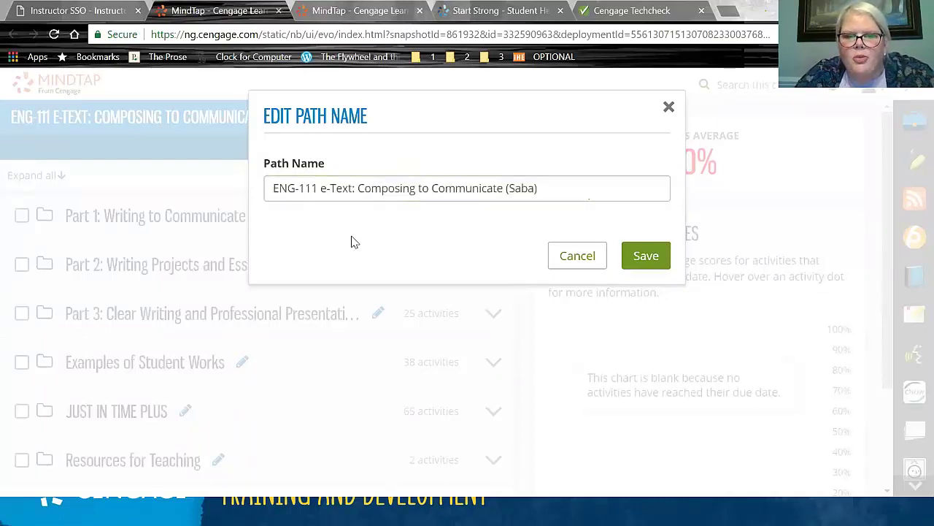
left_click(569, 257)
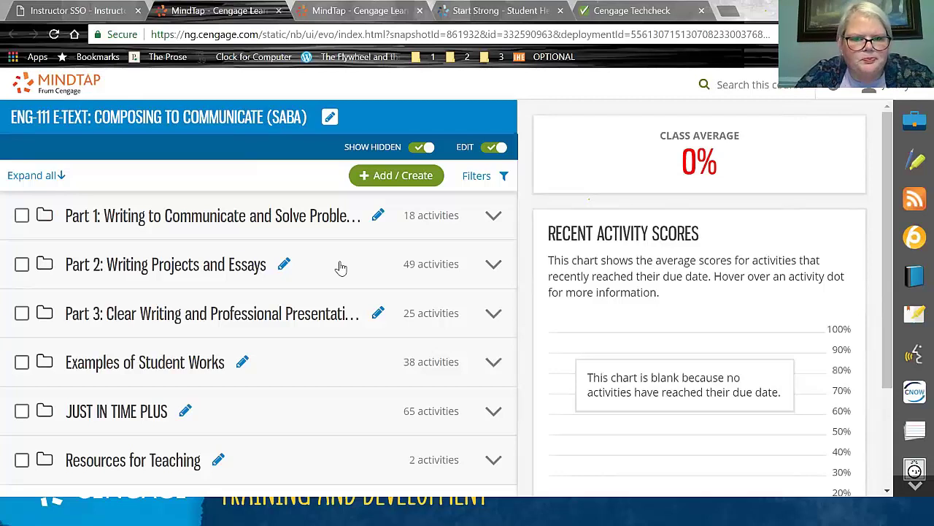
Expand the Part 1 folder, hide the Part 1: Introduction unit, and show it again
left_click(44, 222)
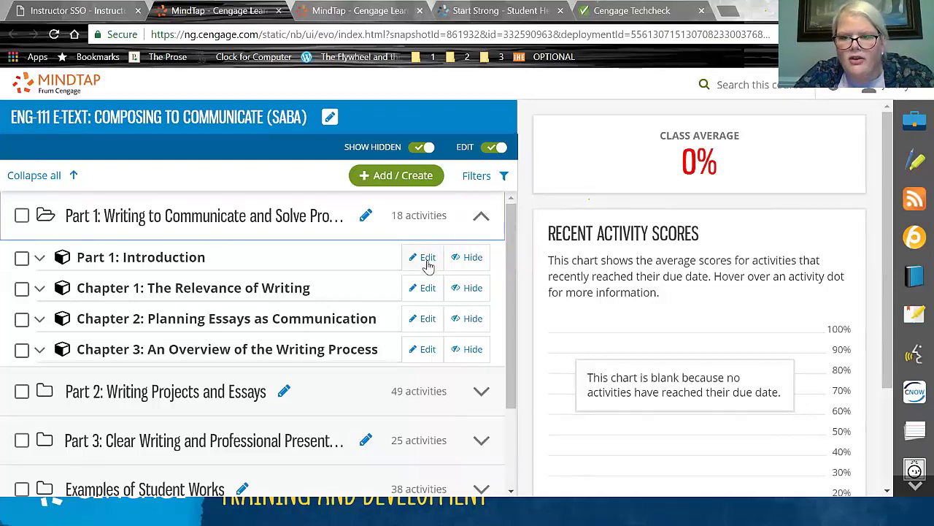
left_click(467, 262)
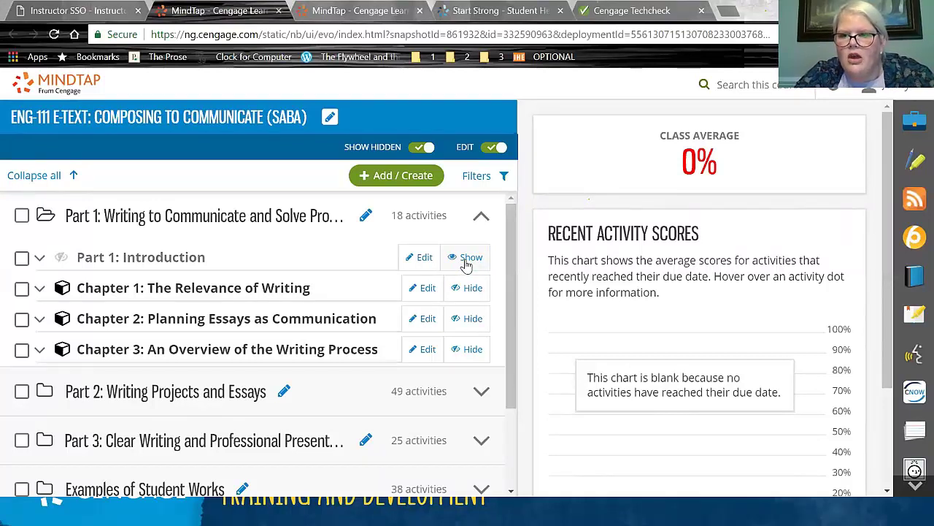
left_click(466, 260)
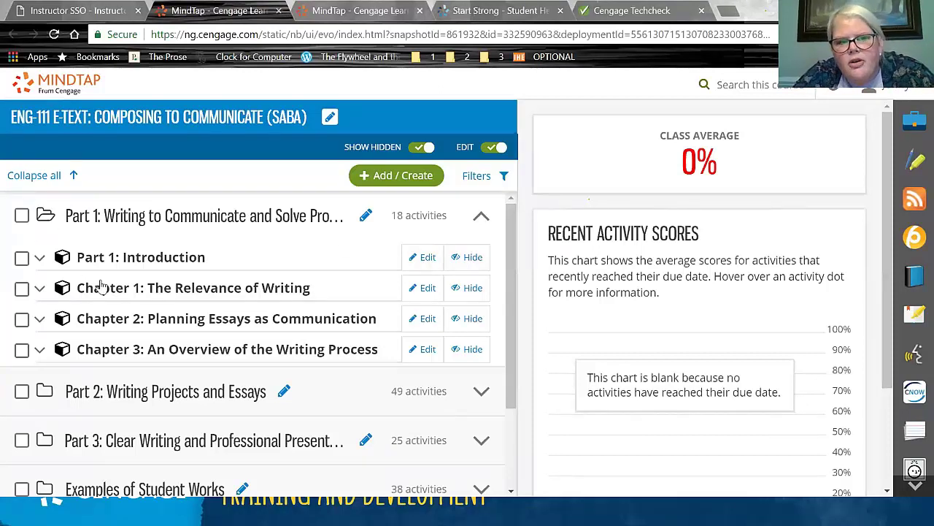
Open the reading Chapter 1: The Relevance of Writing from its unit and go to section 1-2a Audience
left_click(165, 294)
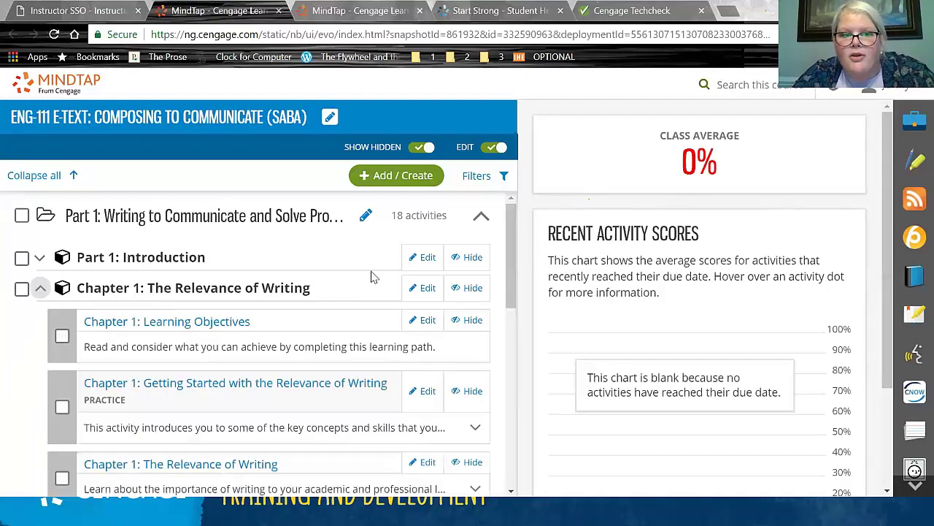
left_click_drag(508, 254, 513, 276)
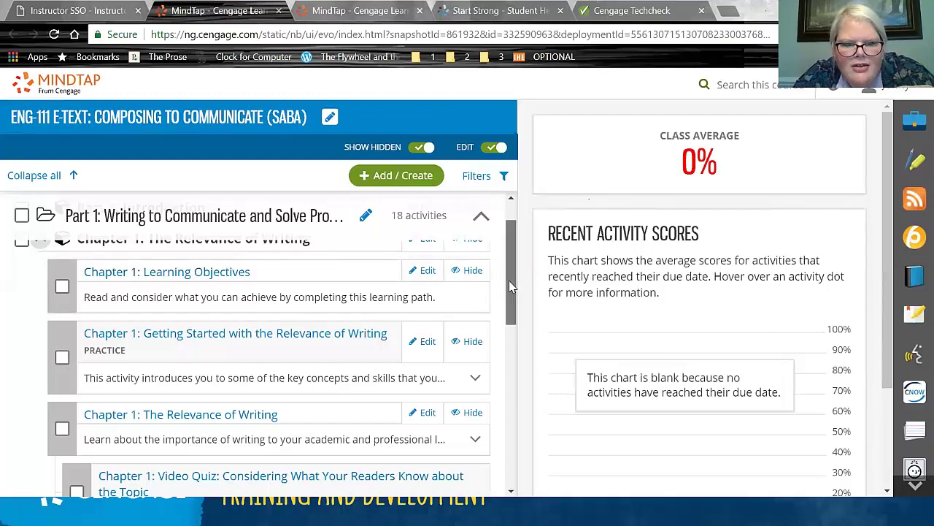
left_click_drag(509, 281, 509, 282)
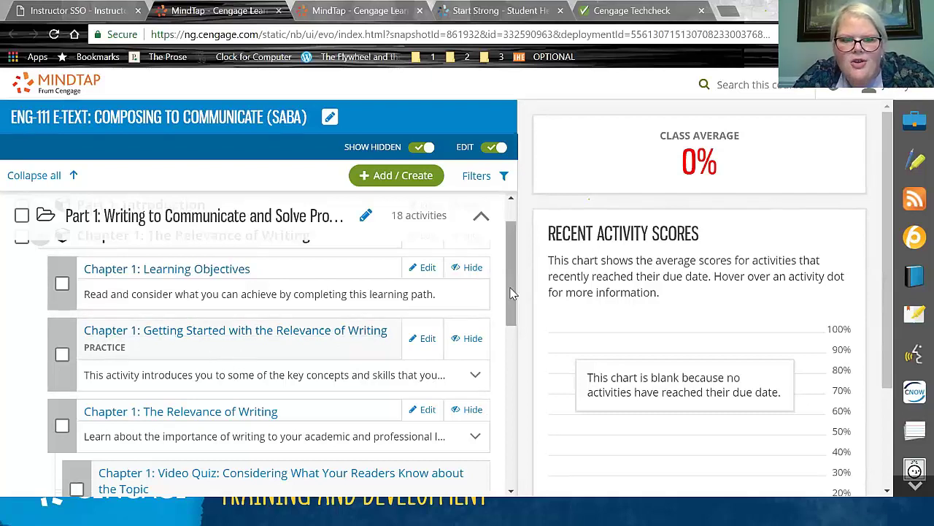
left_click_drag(511, 295, 528, 307)
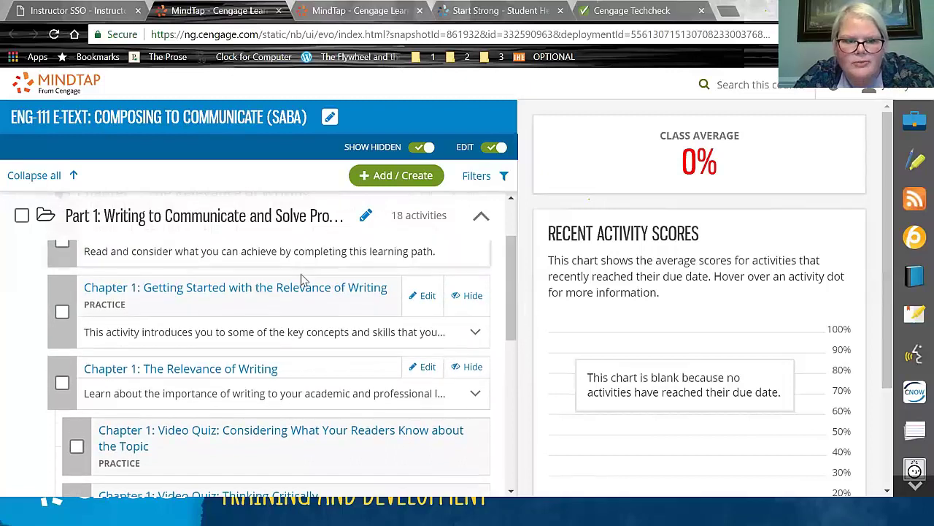
left_click(231, 370)
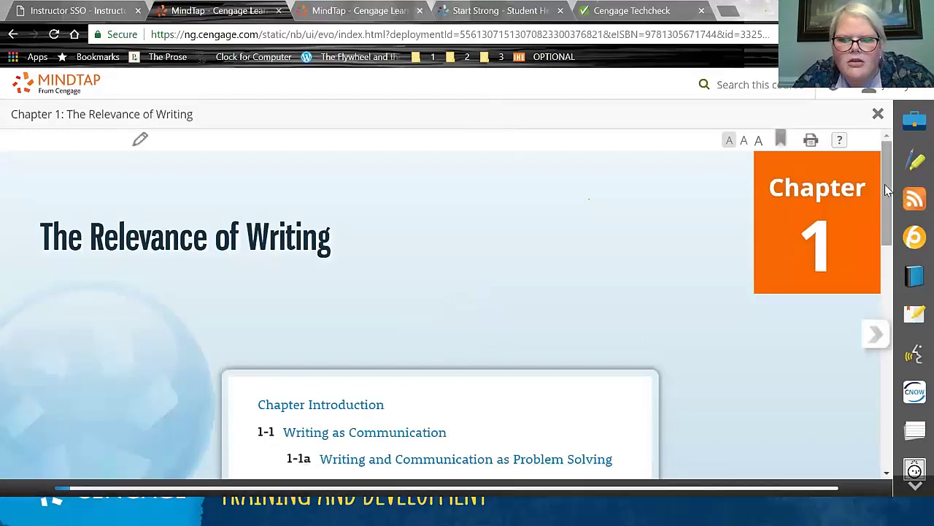
left_click_drag(888, 189, 897, 253)
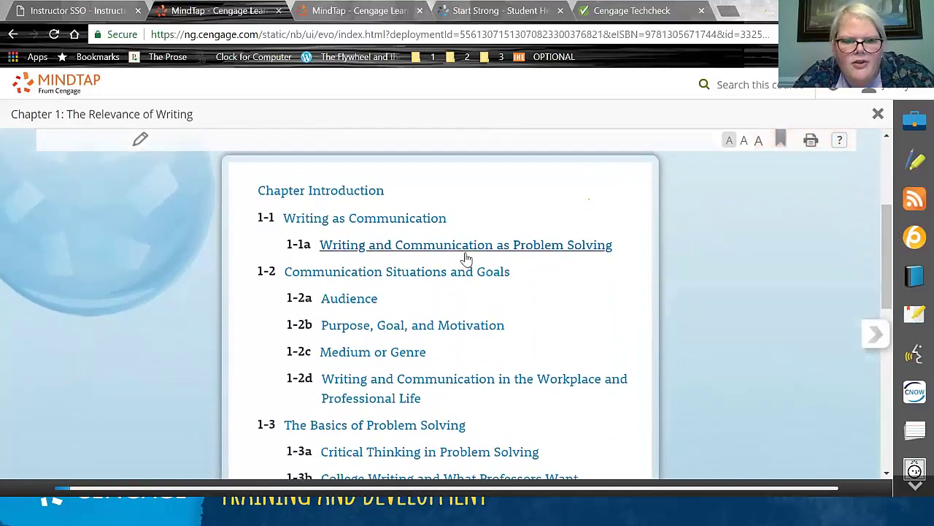
left_click(349, 298)
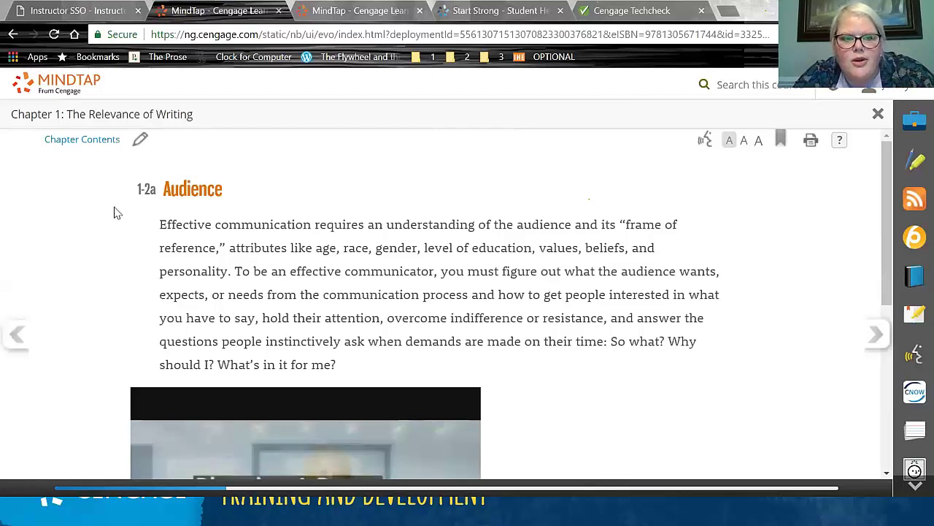
Turn on editing in the reading and view the inline activity types available above the Audience section's first paragraph
left_click(141, 143)
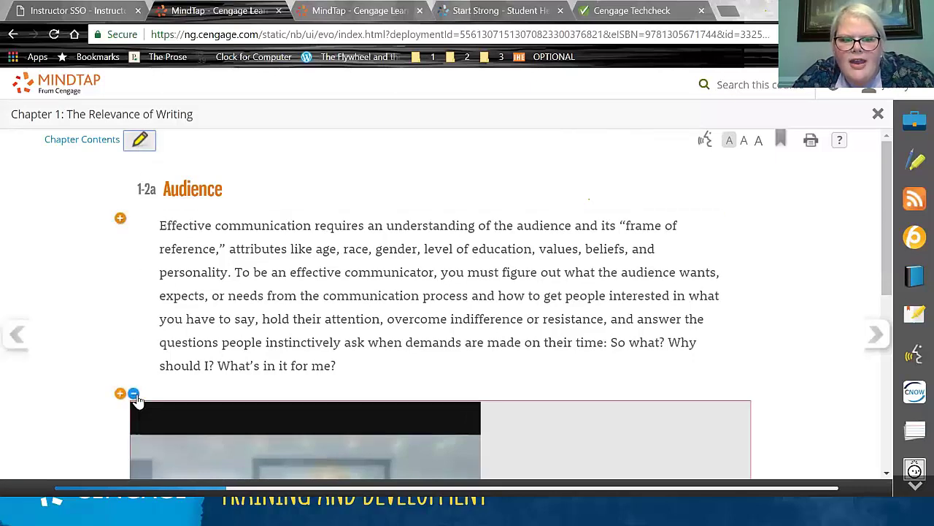
left_click(120, 219)
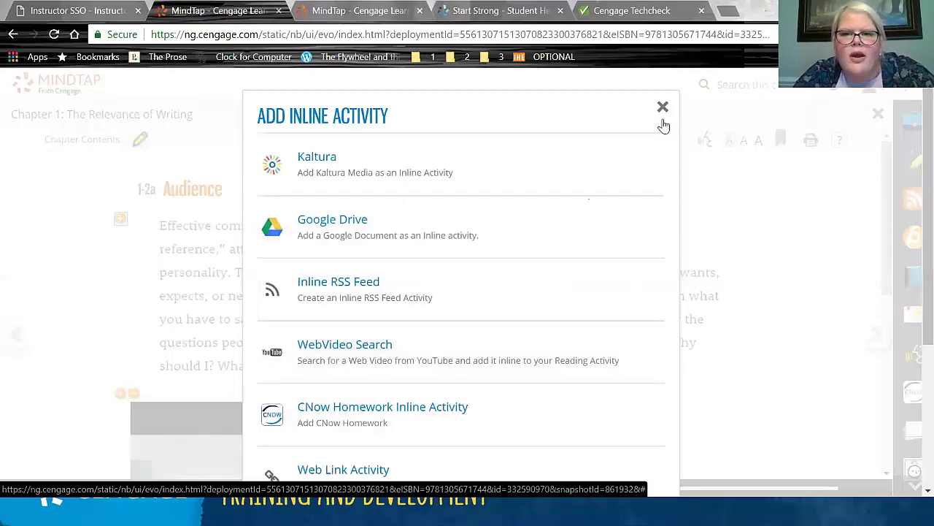
left_click(662, 120)
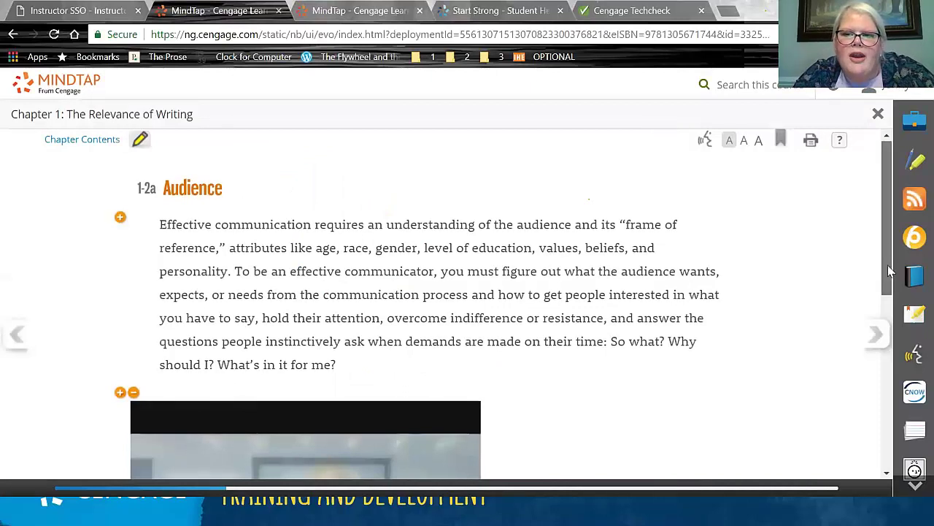
Start removing the Planning A Paper video from the Audience section and cancel the deletion
scroll(892, 314, "down", 1)
scroll(892, 314, "down", 2)
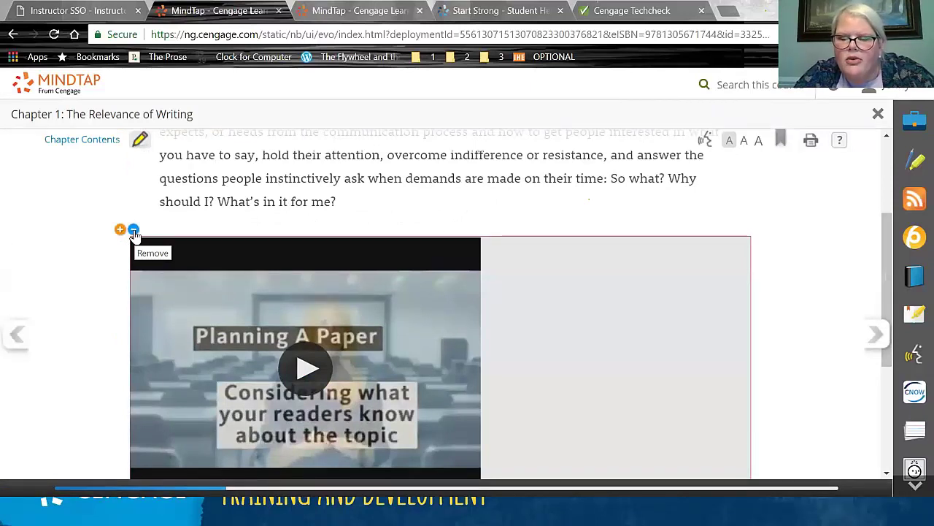
left_click(134, 230)
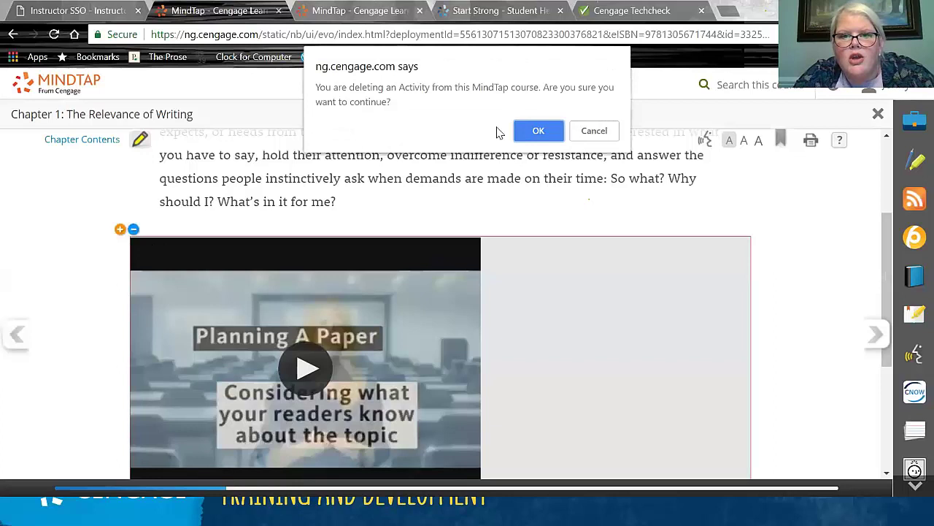
left_click(587, 137)
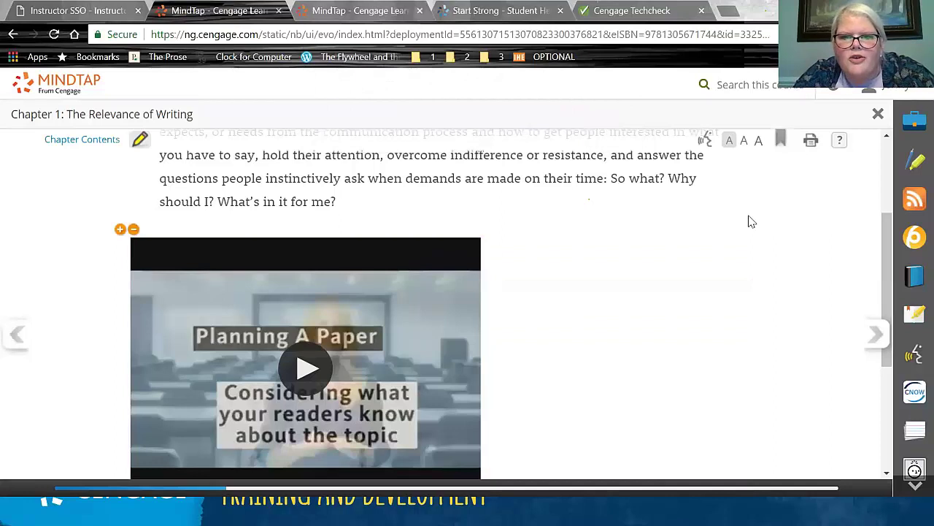
Enlarge the text of the Audience section to the largest size
left_click_drag(887, 259, 893, 230)
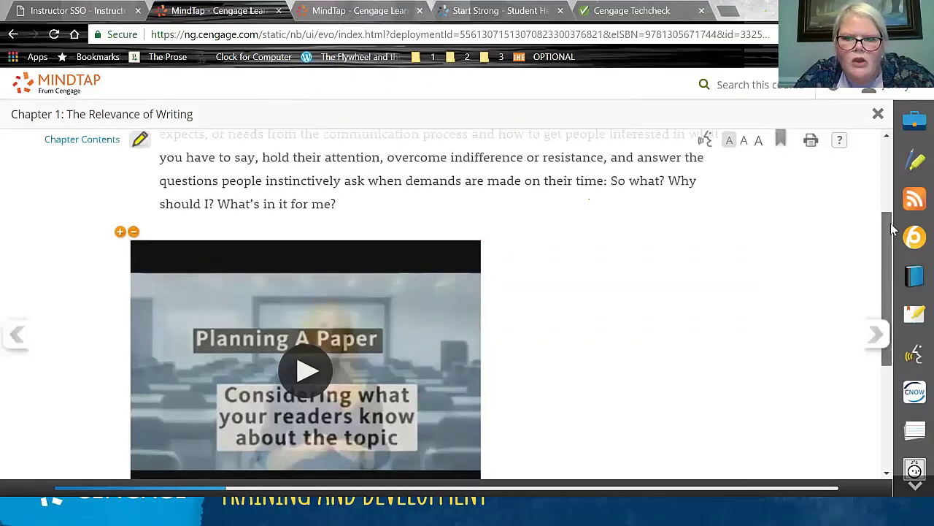
scroll(894, 230, "up", 2)
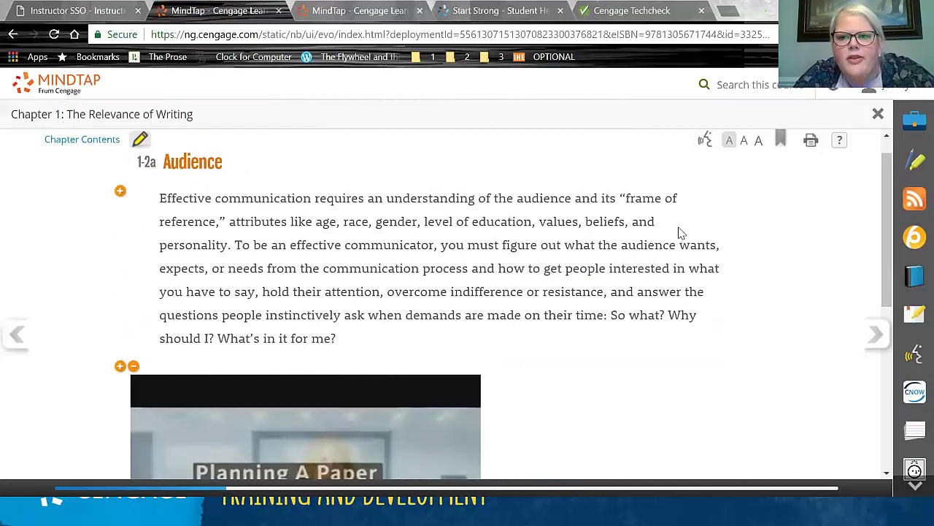
left_click(745, 146)
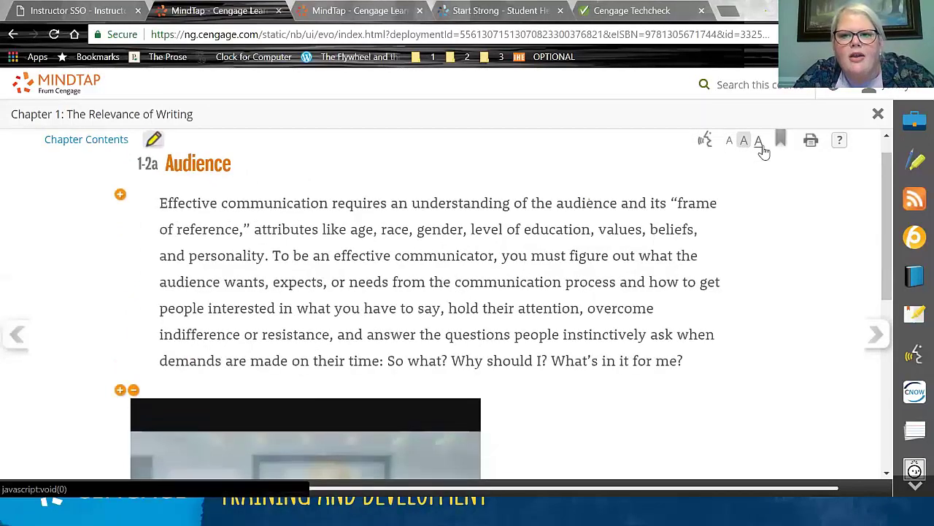
left_click(759, 145)
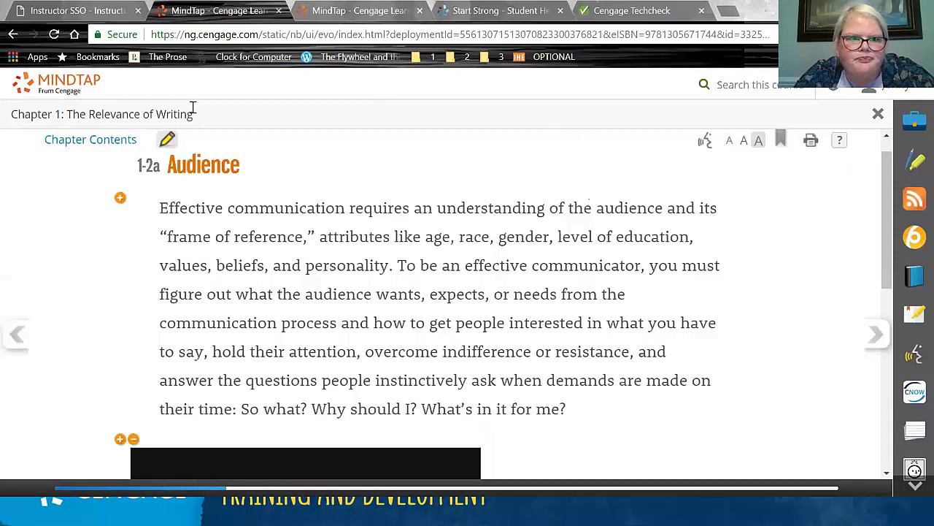
Switch to the other open copy of the MindTap course, reload it, and turn on Show Hidden and Edit
left_click(65, 141)
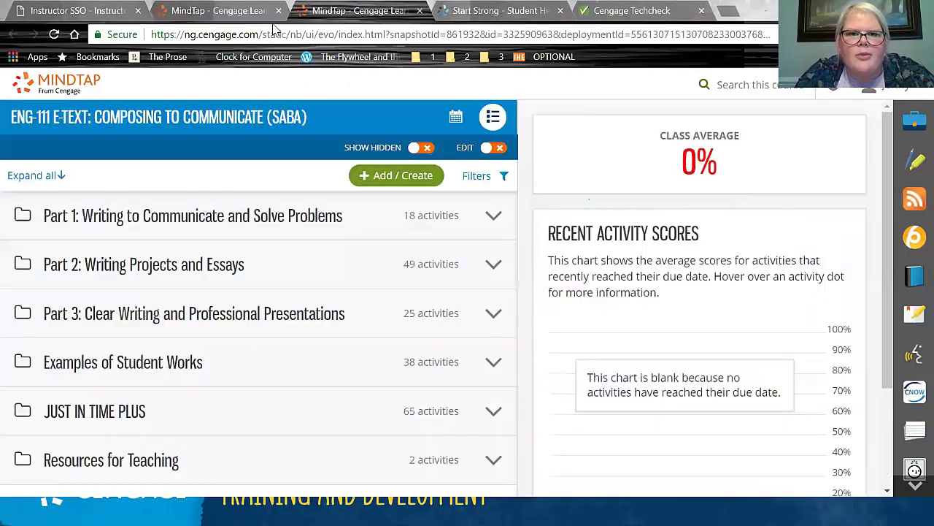
left_click(329, 10)
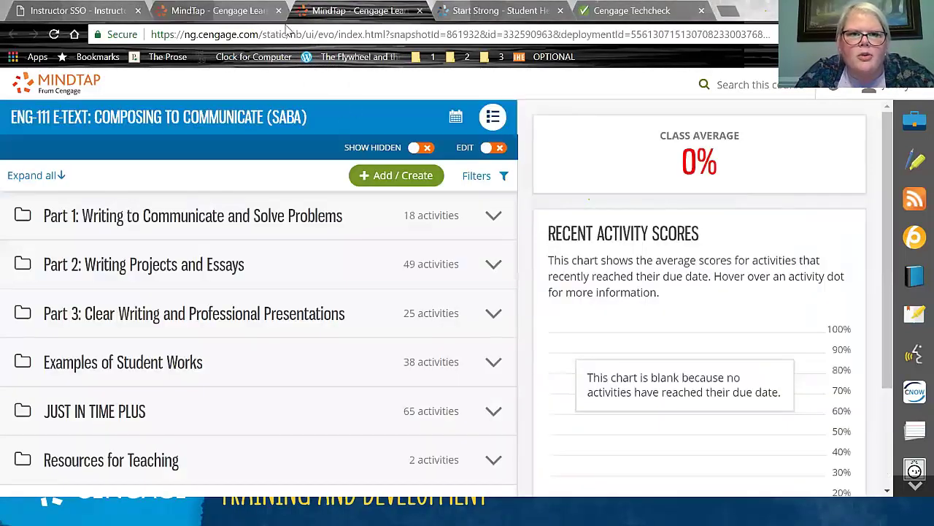
left_click(56, 35)
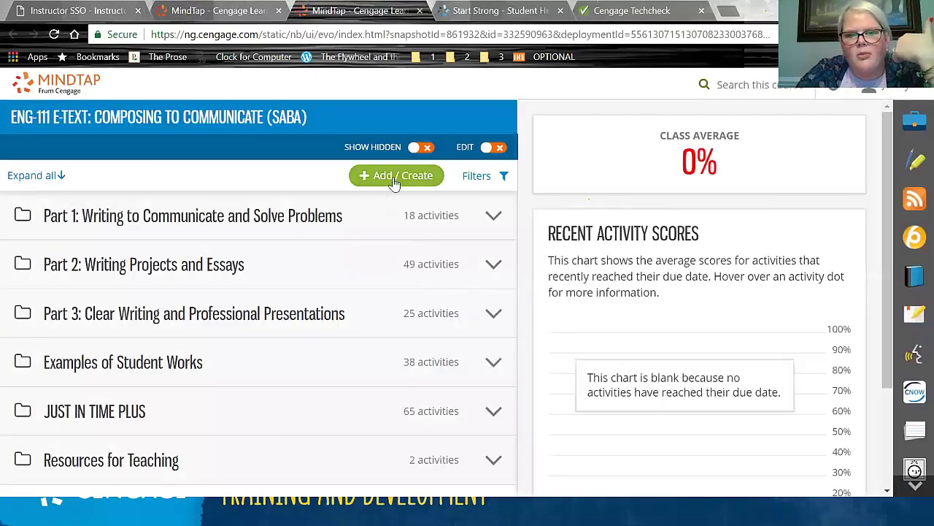
left_click(495, 147)
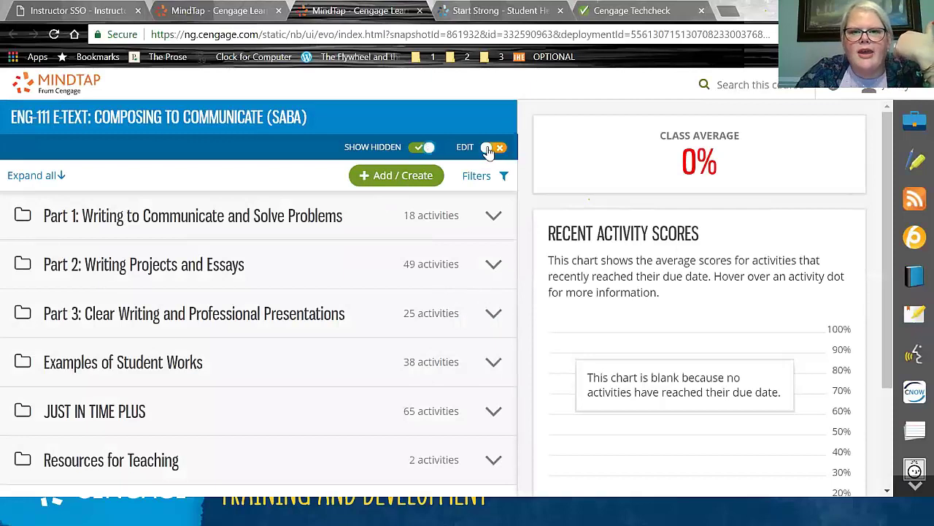
Start adding a folder to the course, view the Associated Topic and Order Within Topic choices, and cancel the folder
left_click(394, 182)
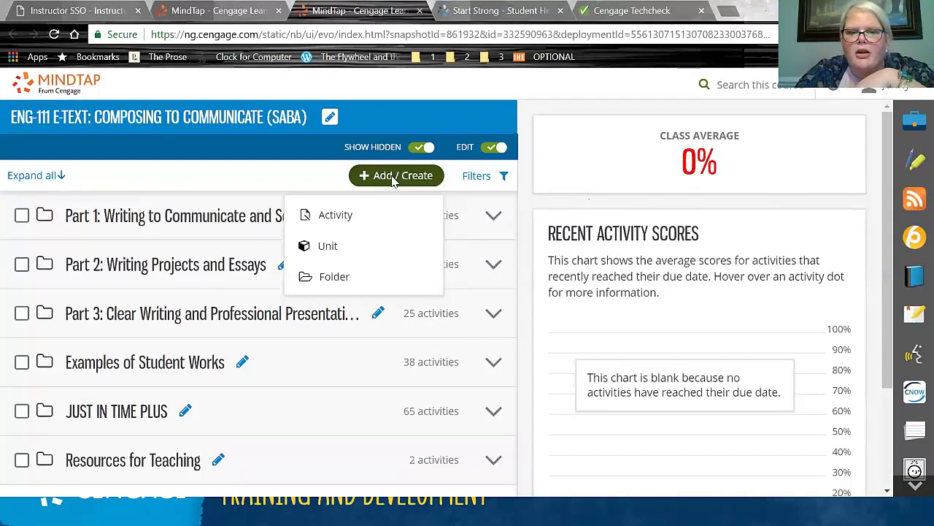
key("ctrl+minus")
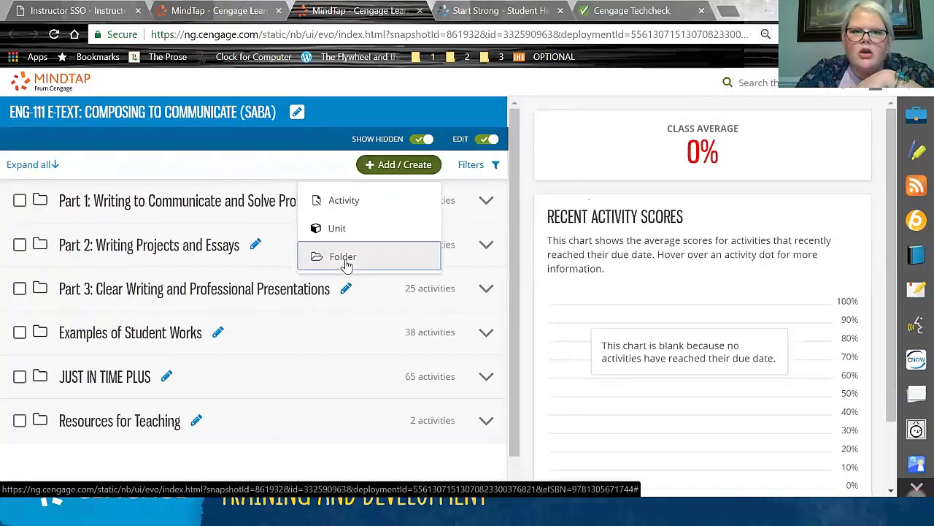
left_click(343, 257)
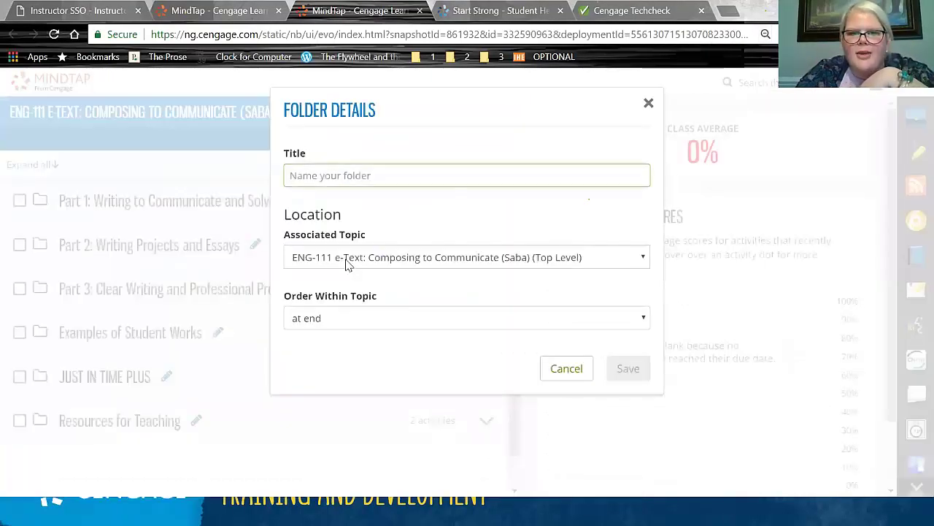
left_click(413, 263)
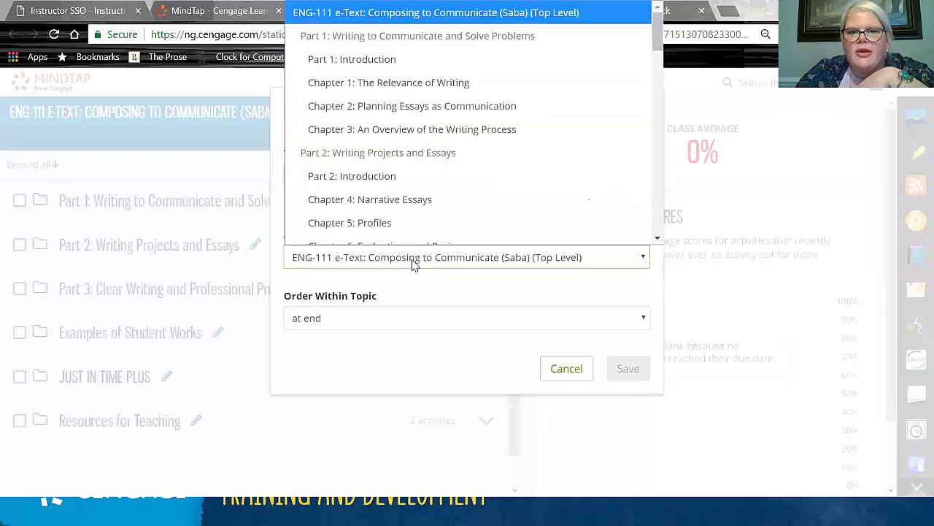
left_click(413, 263)
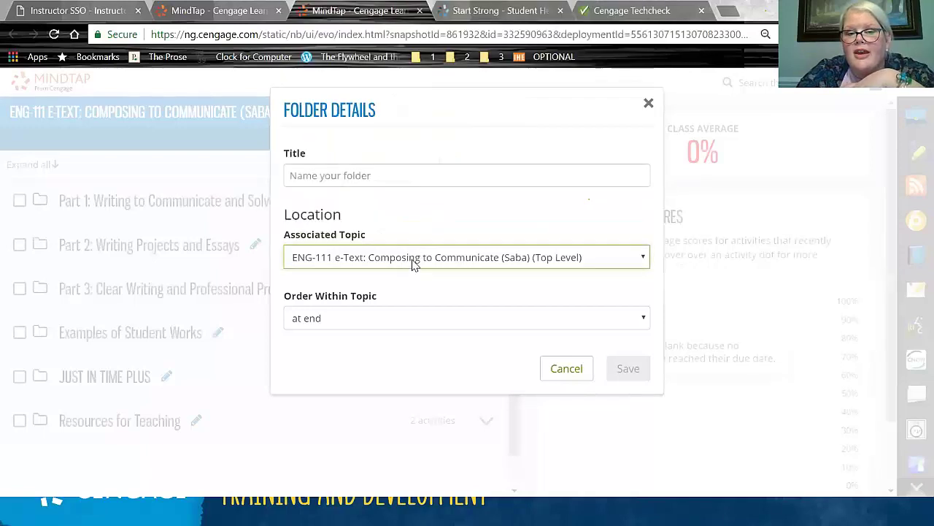
left_click(411, 320)
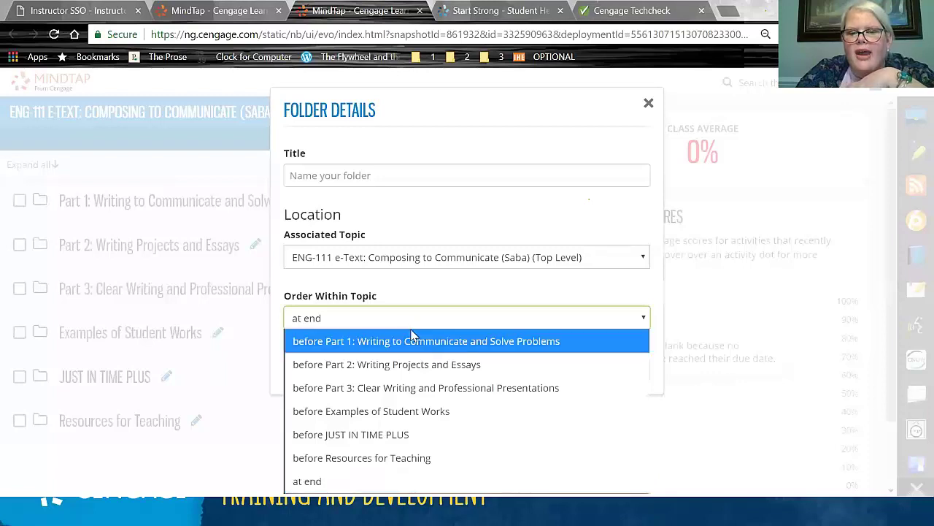
left_click(432, 296)
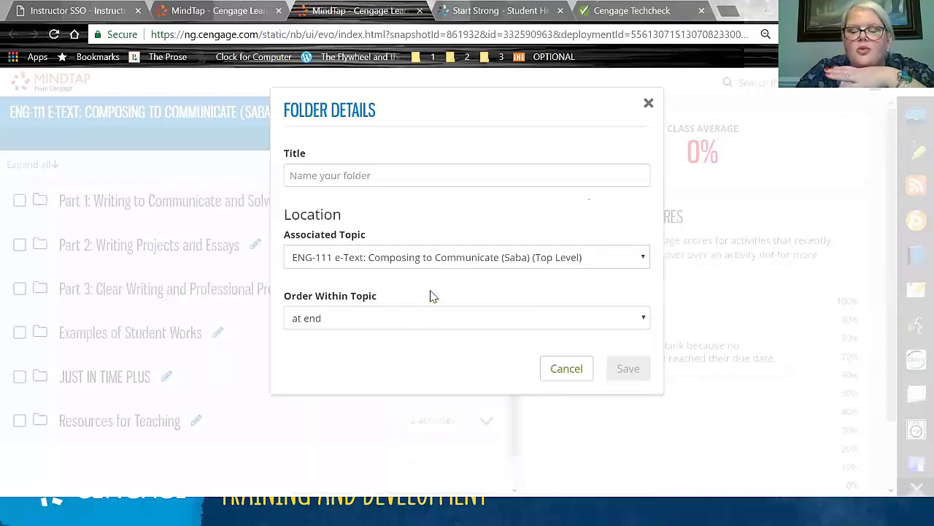
left_click(568, 371)
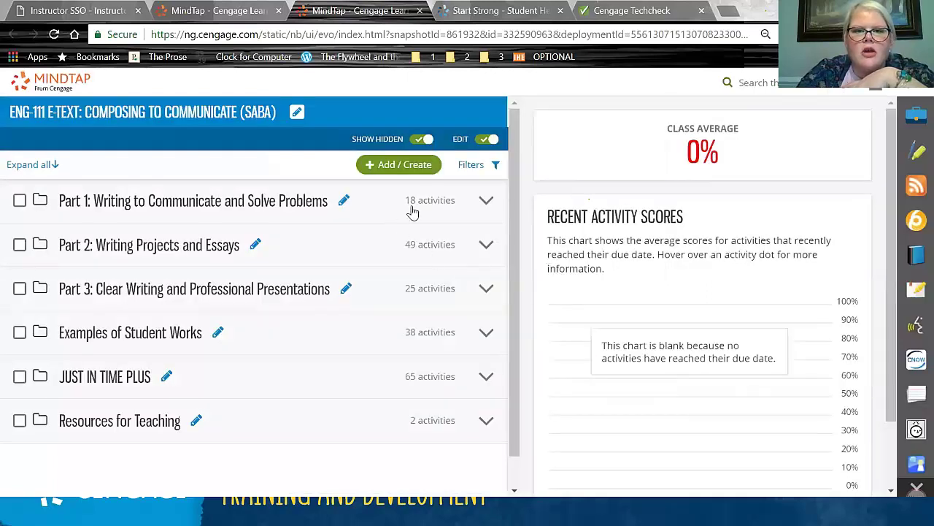
Start adding a WebVideo Search activity to the course and search YouTube for "the writing process"
left_click(408, 163)
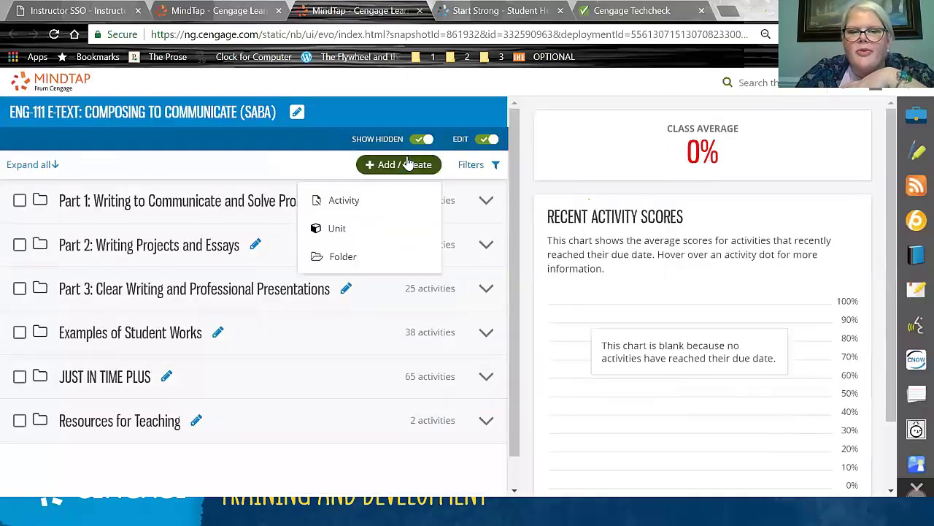
left_click(378, 202)
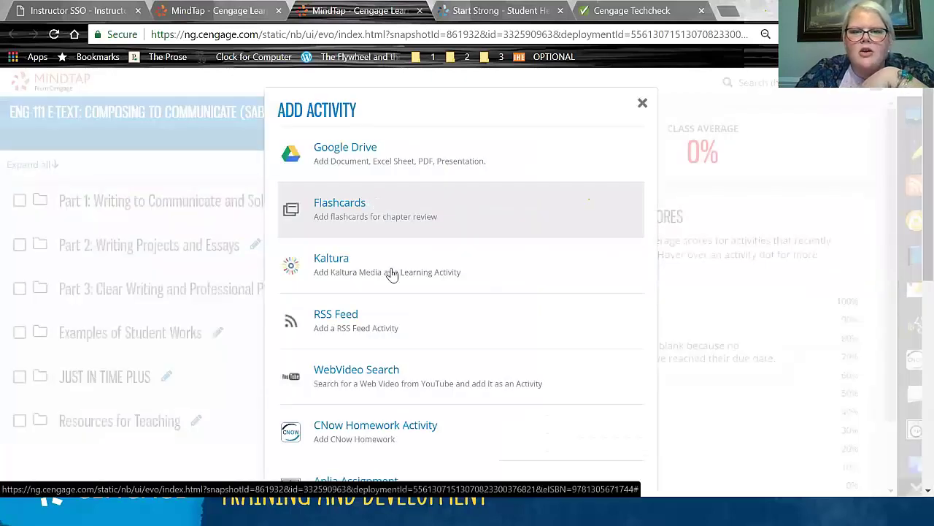
left_click(437, 389)
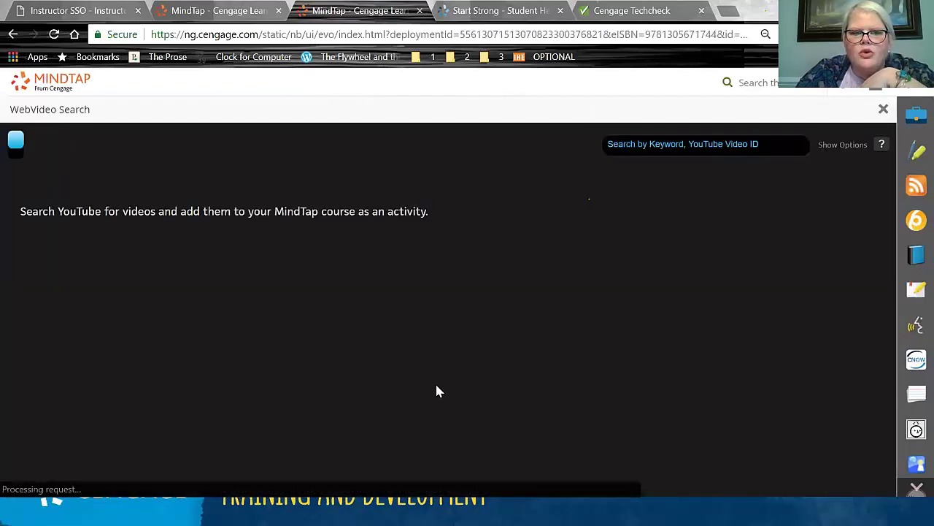
left_click(618, 143)
type("the")
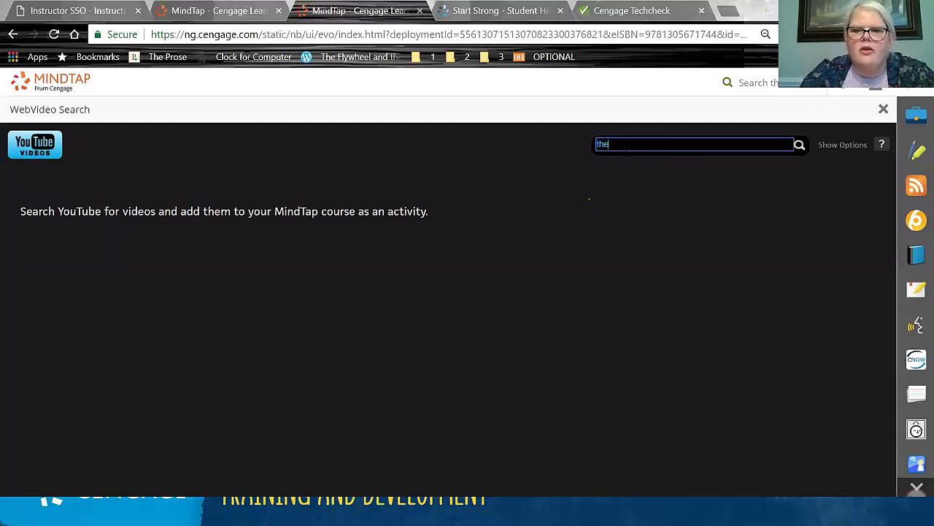
type(" writing process")
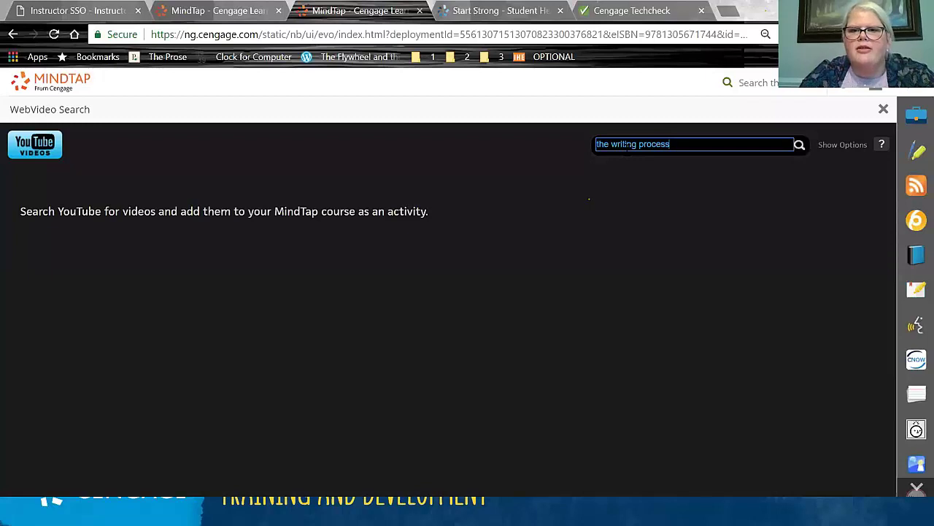
key("Return")
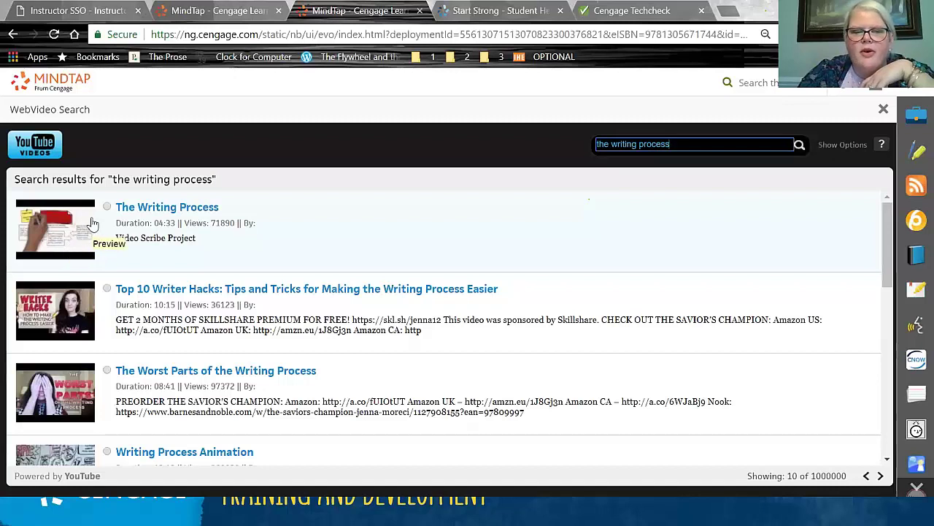
Choose the video The Writing Process and insert the text "Add text." both before and after it
left_click(106, 207)
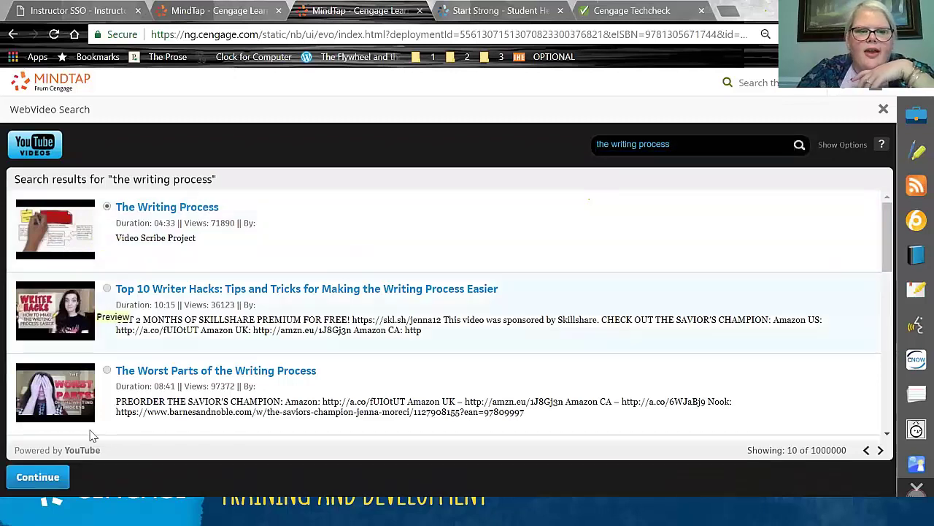
left_click(38, 477)
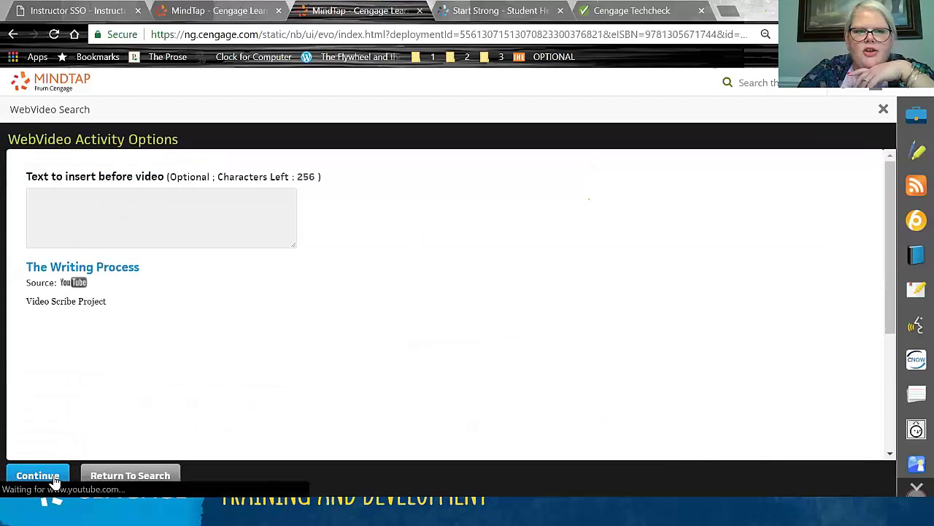
left_click(163, 220)
type("Add text.")
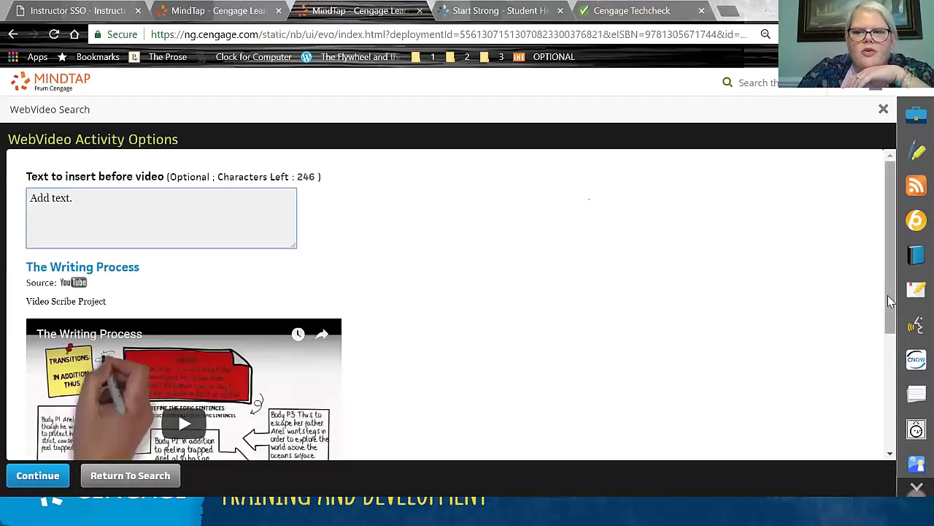
left_click_drag(891, 300, 892, 438)
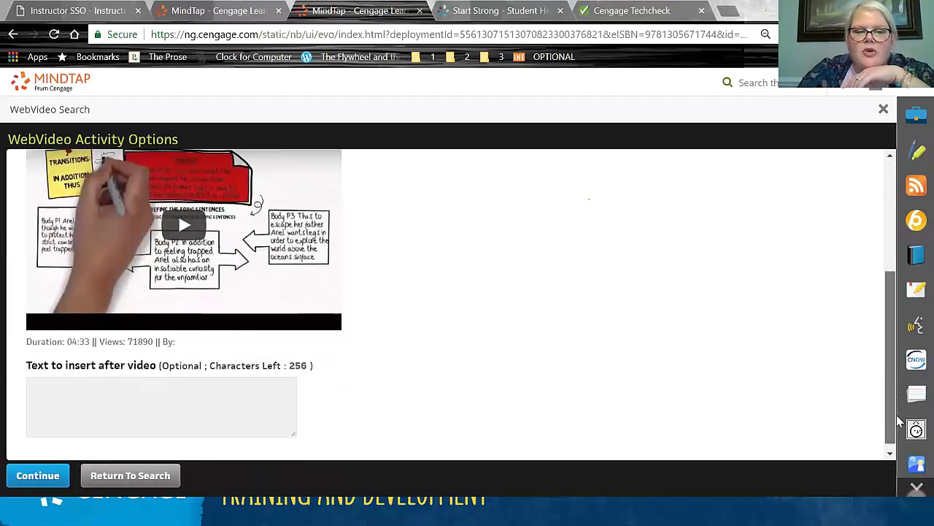
left_click(187, 389)
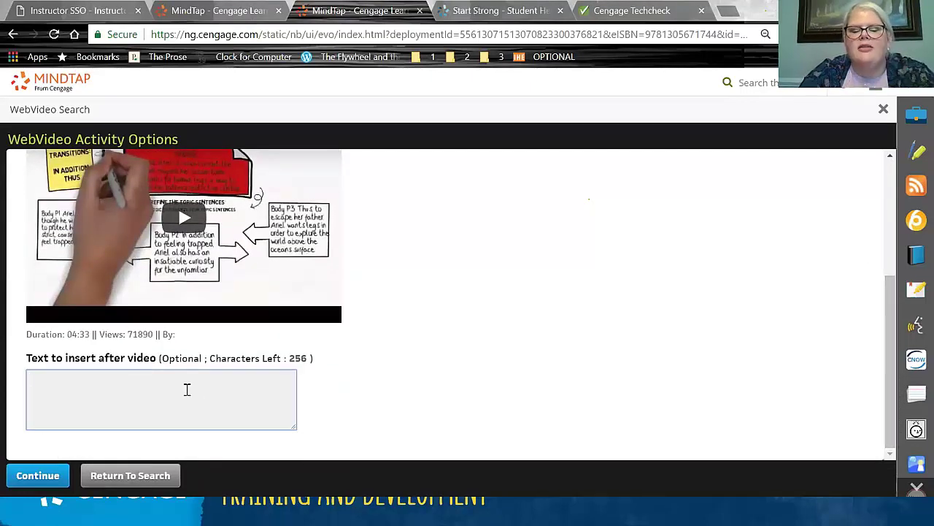
type("Add text.")
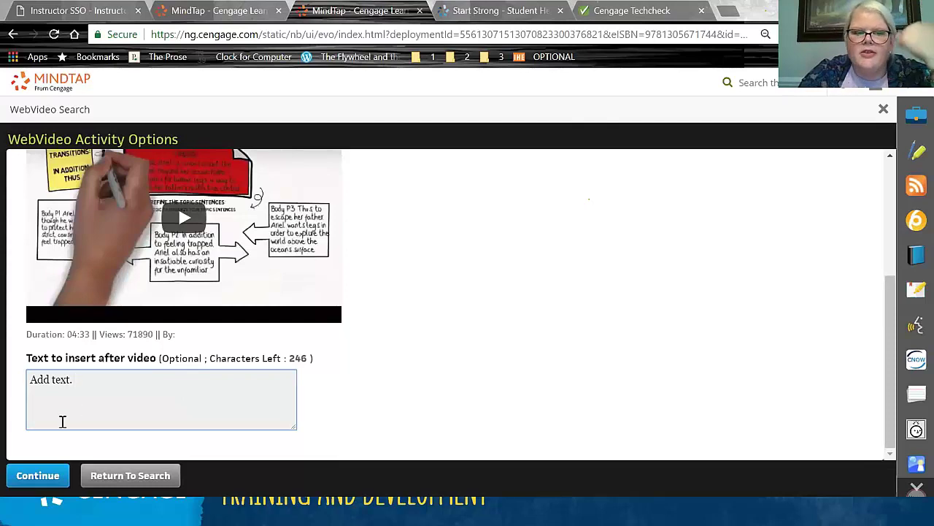
Assign the video activity to the top level of the course, ordered at end, and save it
left_click(53, 479)
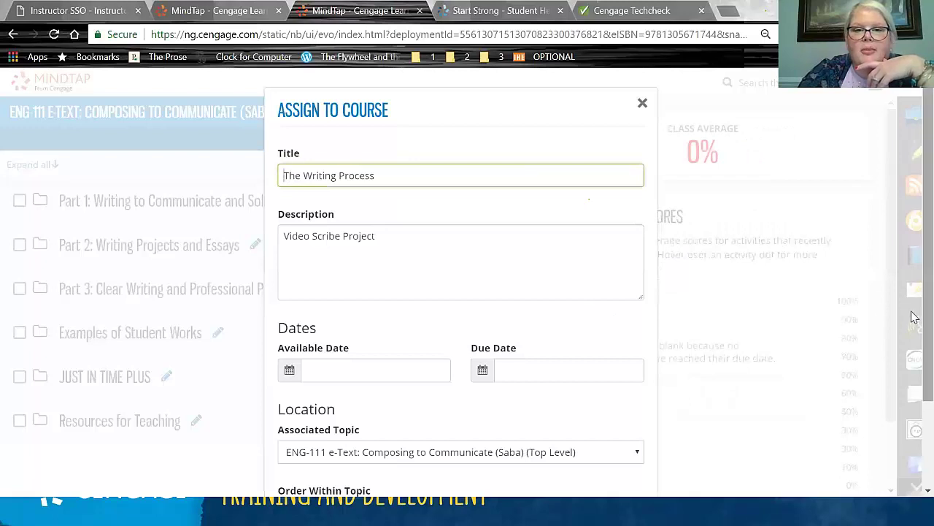
left_click_drag(915, 316, 915, 354)
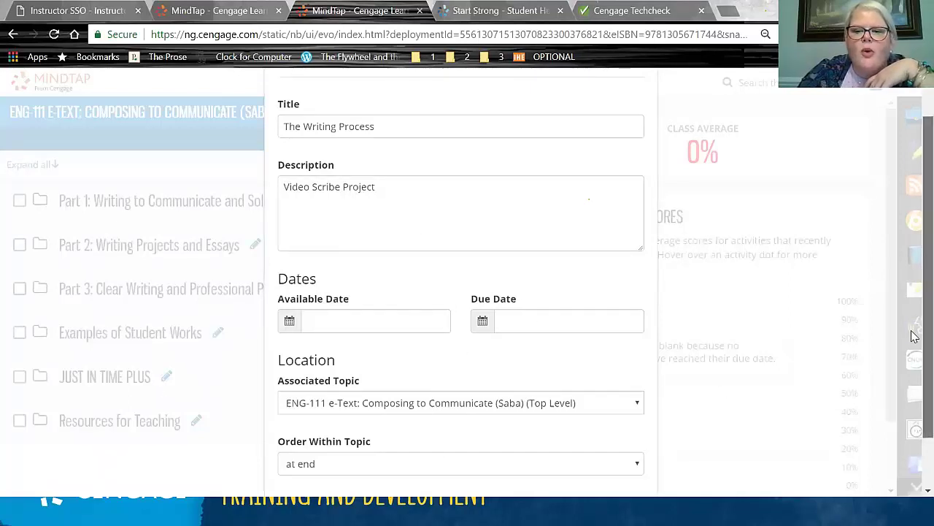
scroll(620, 454, "down", 1)
left_click(622, 451)
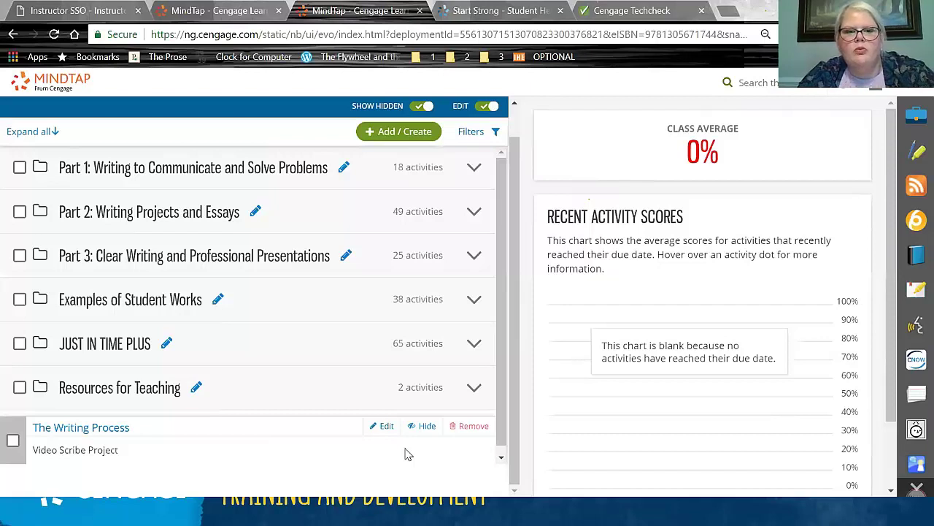
Switch to the PowerPoint webinar presentation, run the slide show from the current slide, and advance to the Batch Edit slide
key("alt+Tab")
key("alt+Tab")
key("alt+Tab")
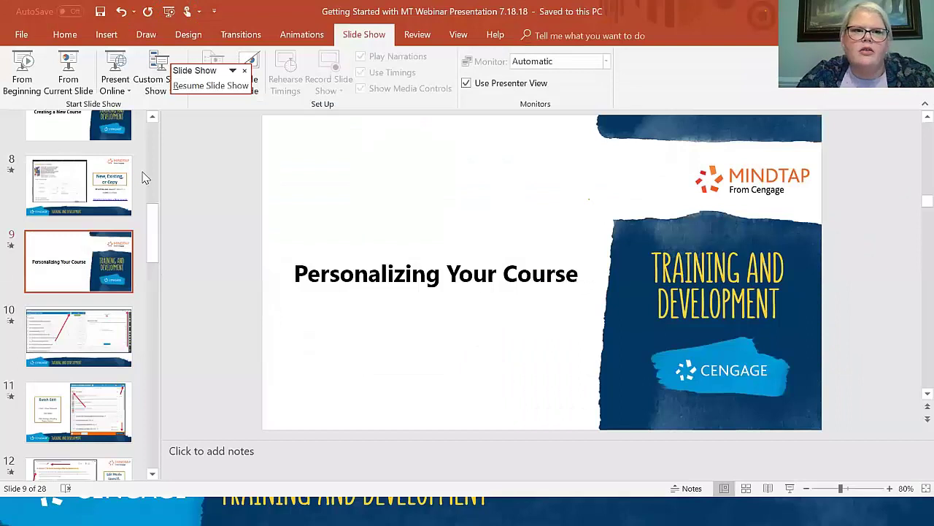
left_click(74, 79)
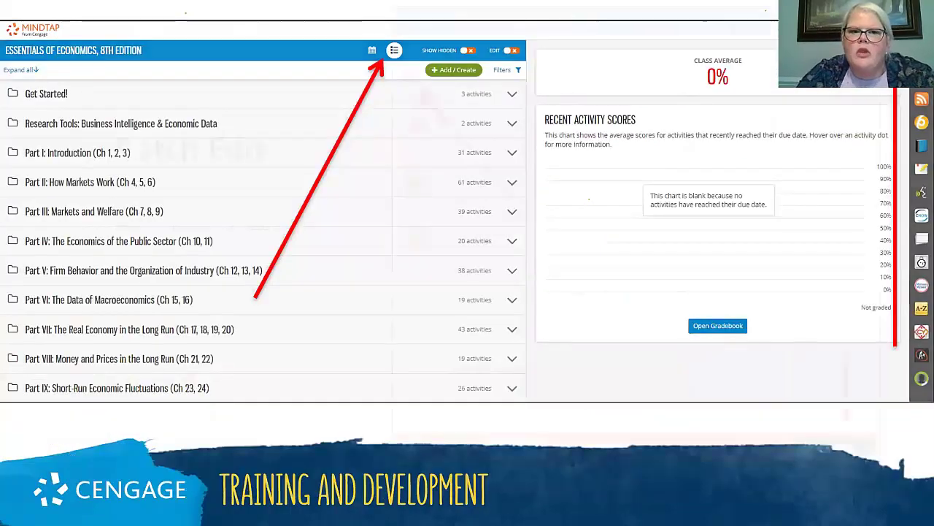
key("Right")
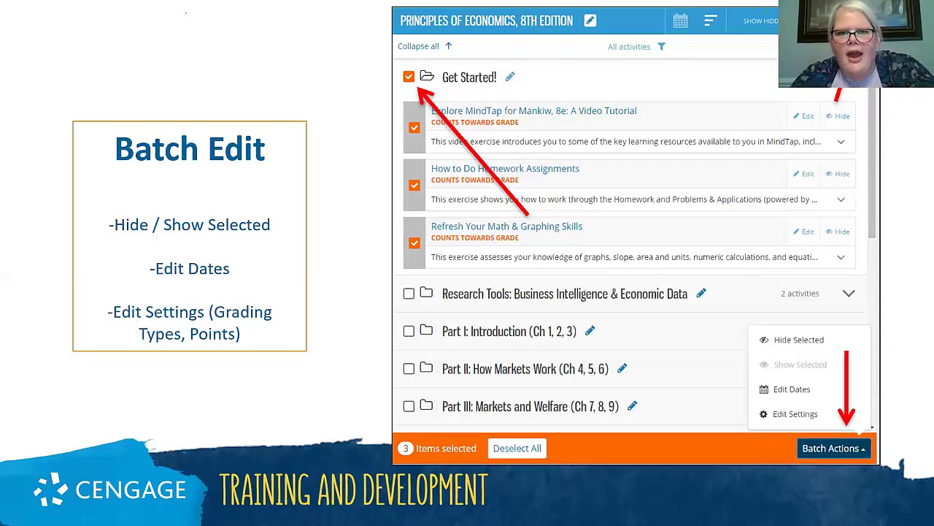
Return to the MindTap course in the browser, expand and collapse all folders, and open and close the Part 1 folder
key("alt+Tab")
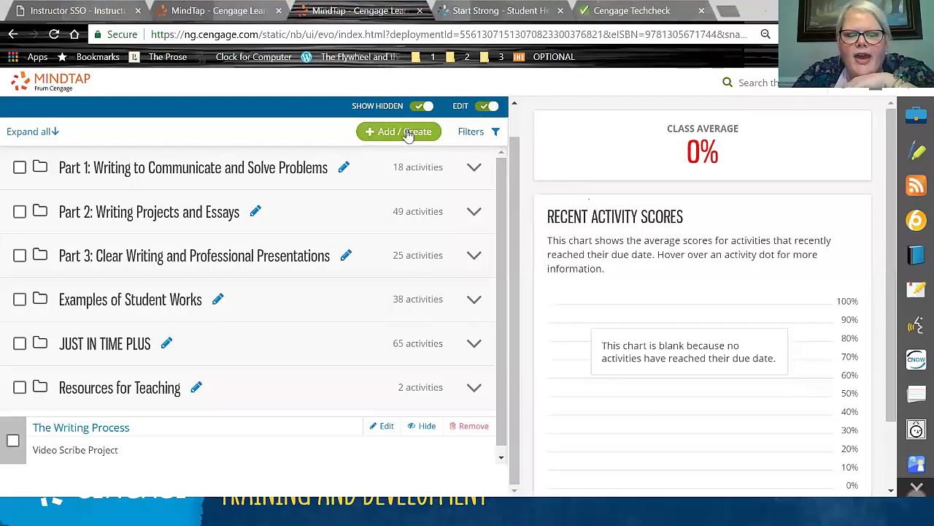
left_click(35, 138)
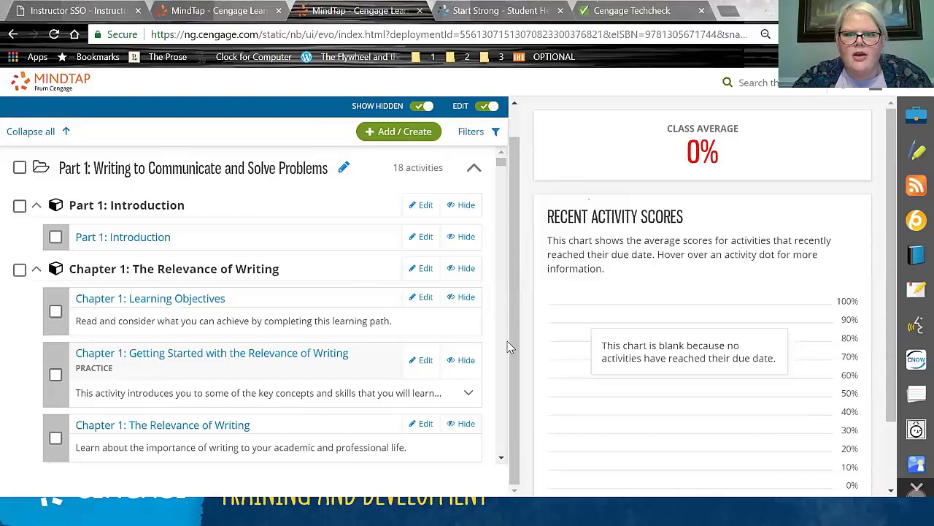
left_click(500, 458)
left_click_drag(501, 459, 501, 465)
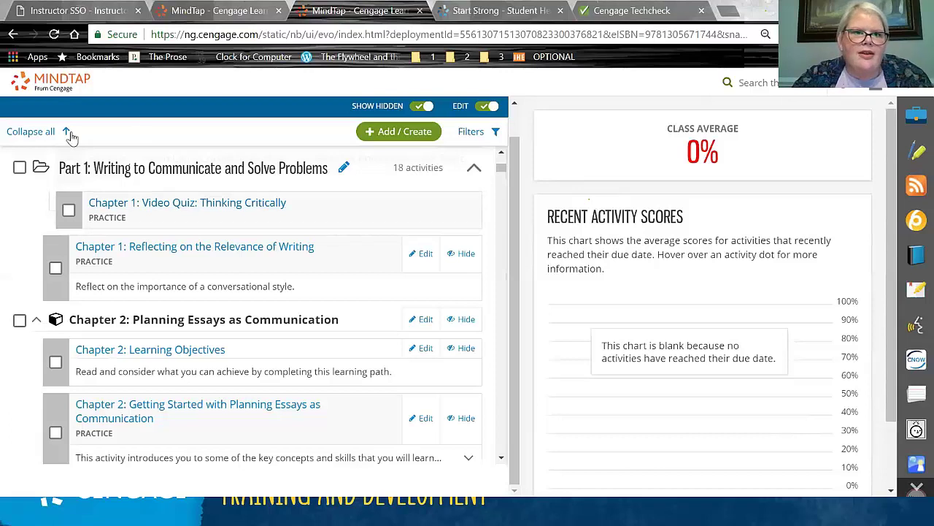
left_click(38, 135)
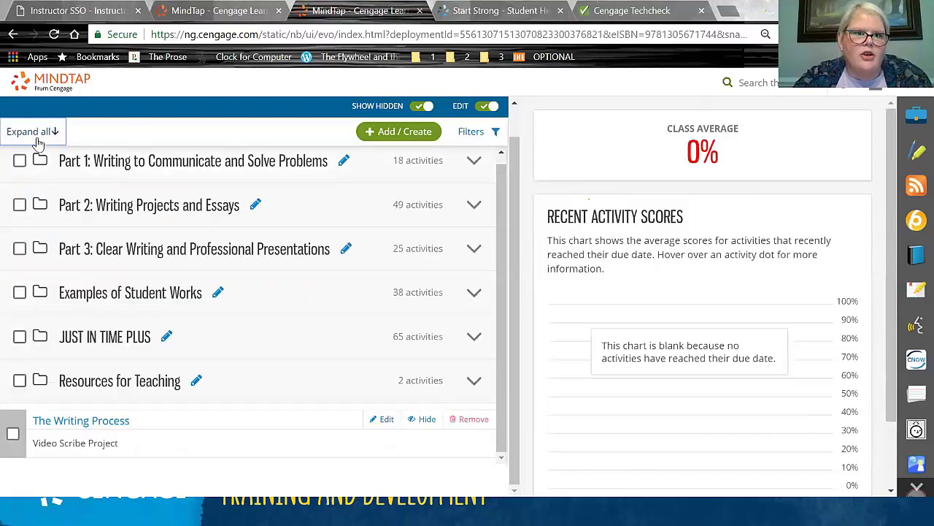
left_click(40, 166)
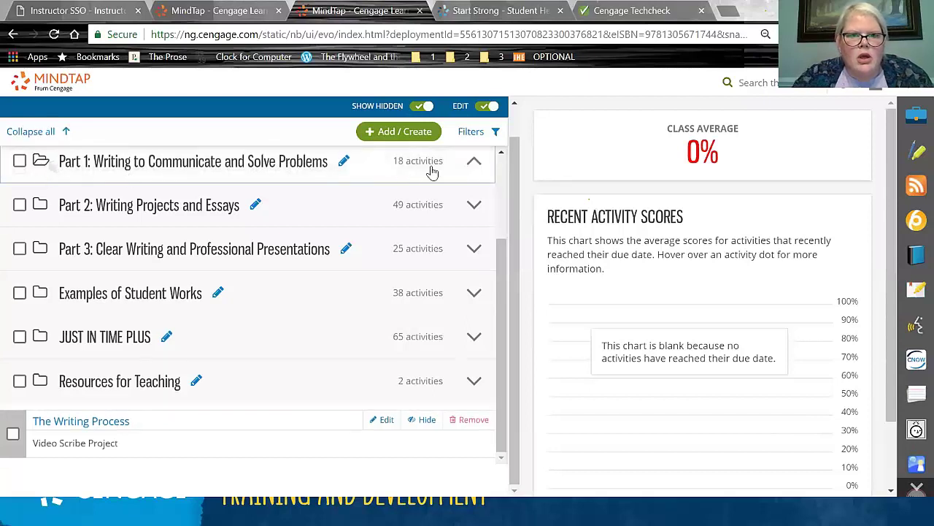
left_click(473, 160)
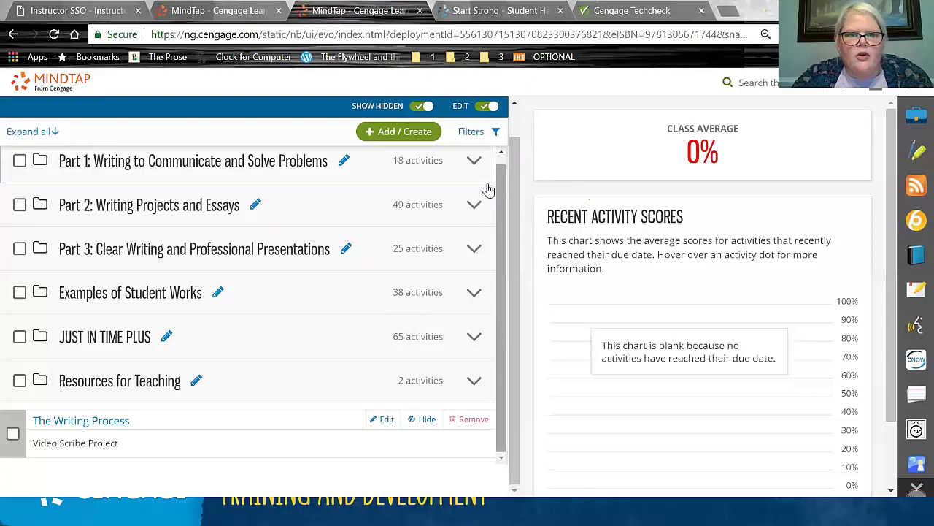
left_click(475, 162)
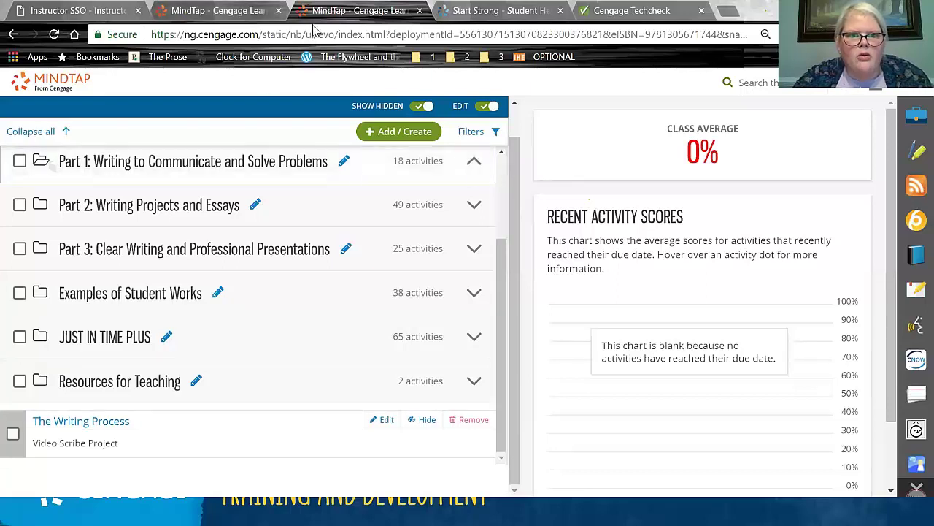
Close the duplicate MindTap copy showing the Chapter 1 reading and reload the remaining course page
left_click(219, 11)
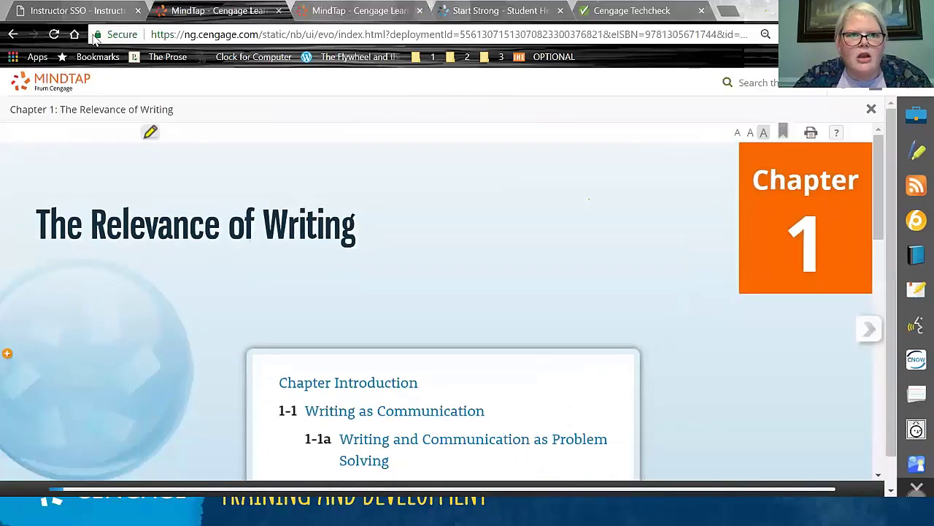
key("ctrl+w")
left_click(53, 34)
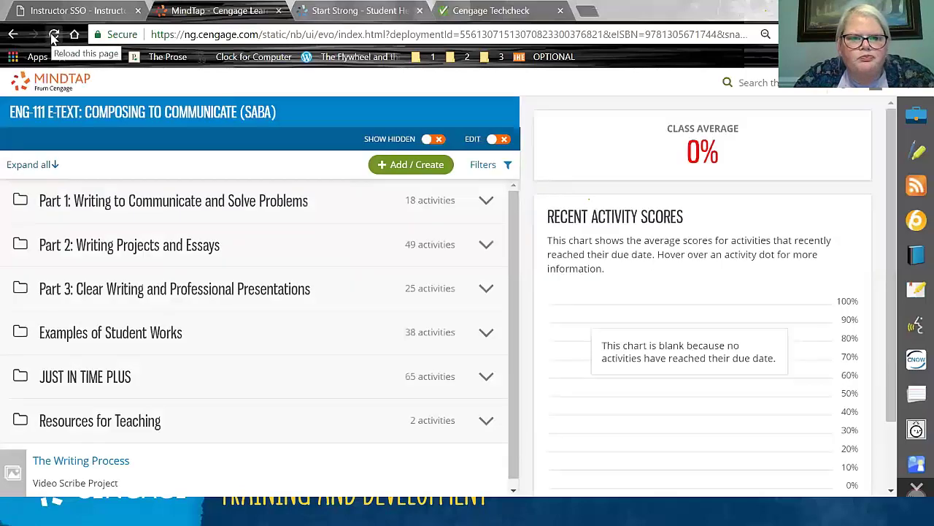
Expand the Part 1 folder together with its Introduction and Chapter 1 units in the learning path
left_click(48, 205)
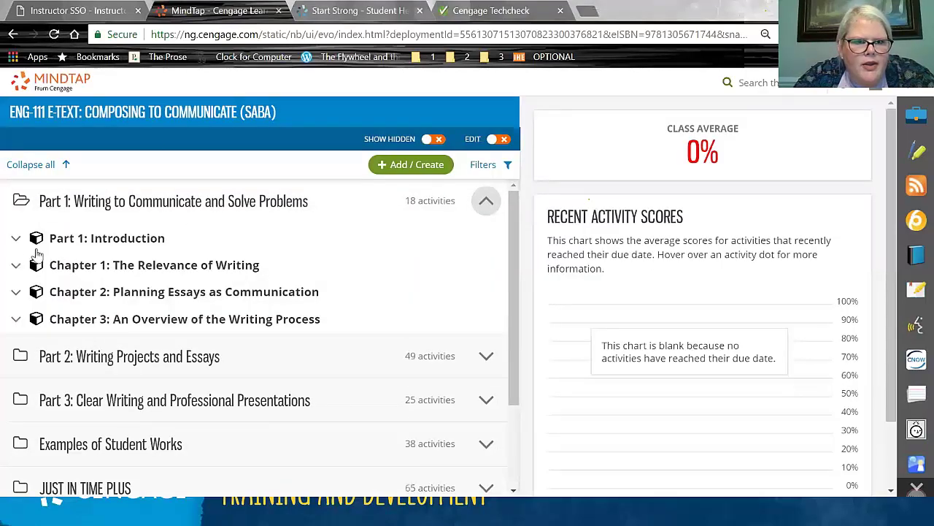
left_click(16, 240)
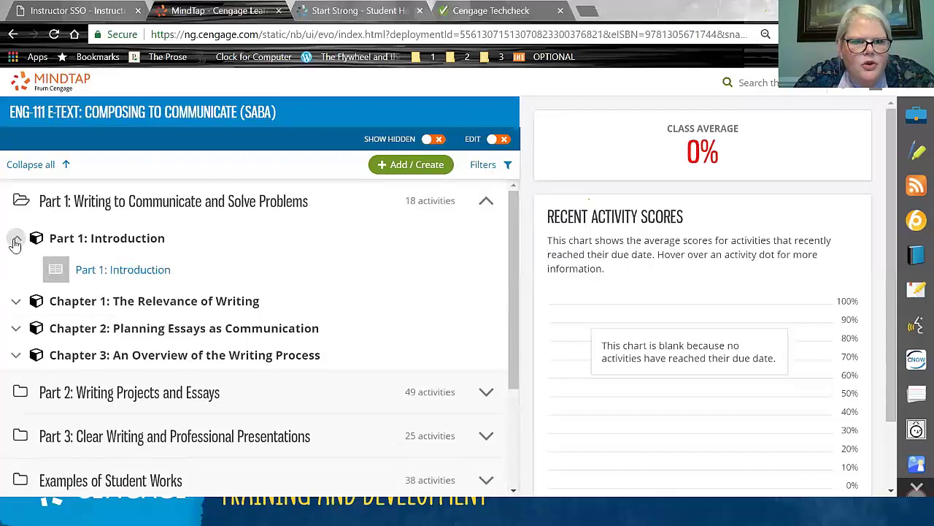
left_click(16, 301)
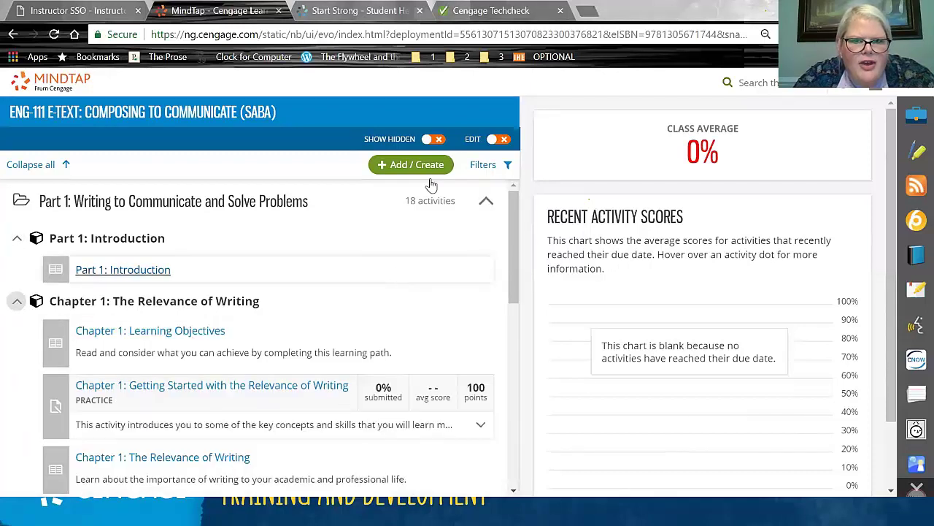
Turn on edit mode for the learning path and select Chapter 1: The Relevance of Writing with all its activities
left_click(498, 139)
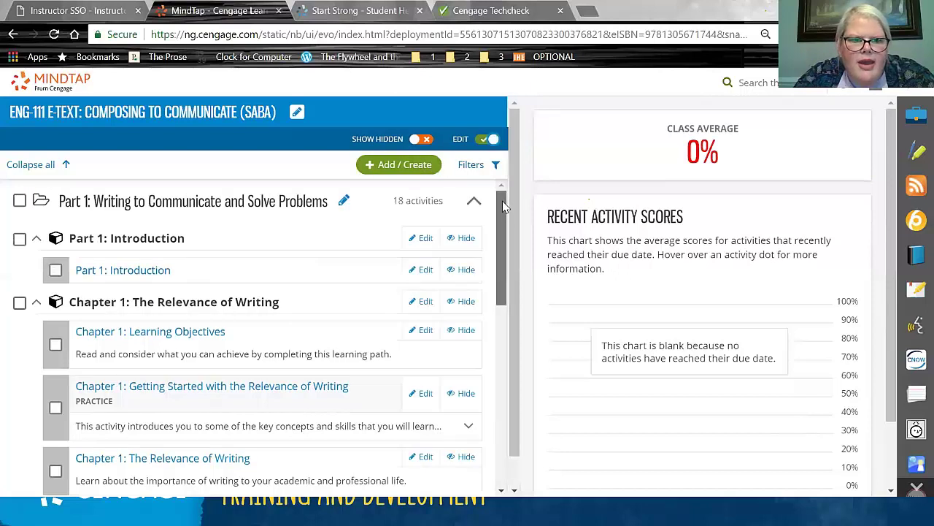
scroll(248, 292, "down", 1)
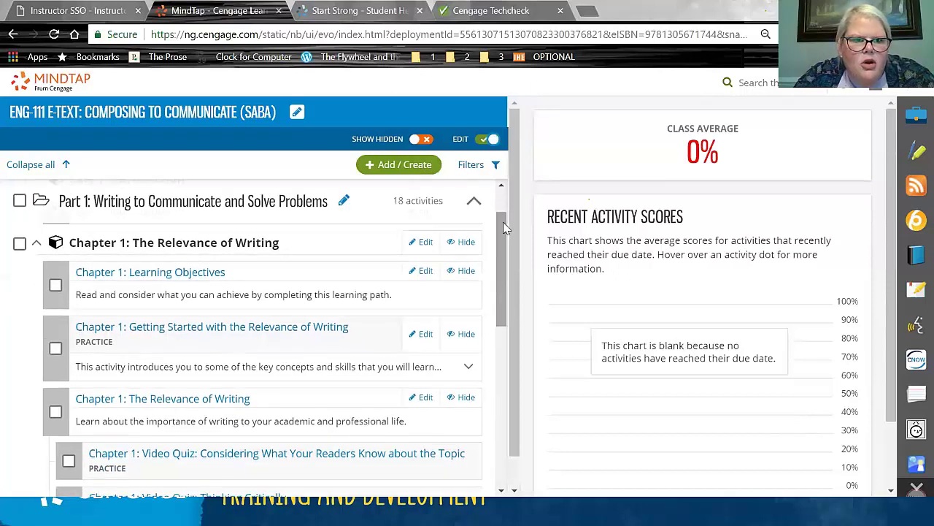
left_click(20, 244)
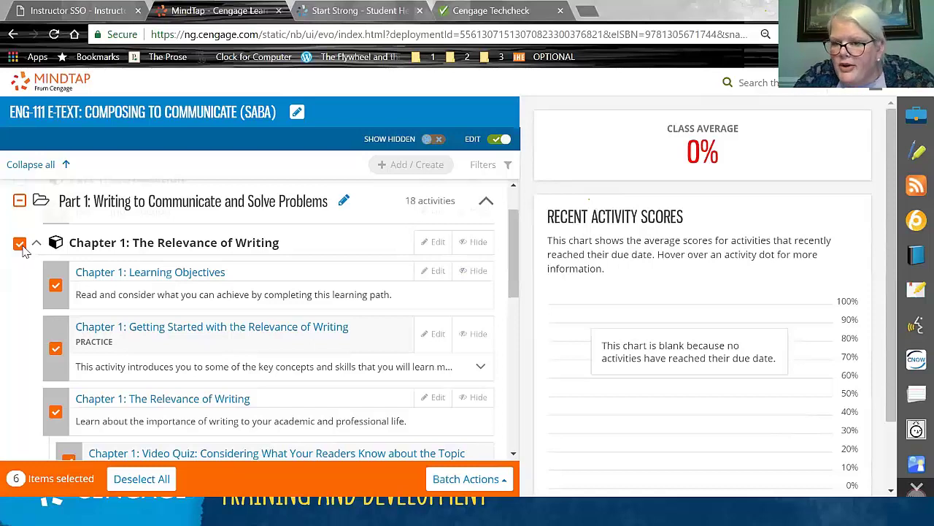
View the batch edit options for dates and for settings on the selected Chapter 1 activities, cancelling each dialog
left_click(462, 479)
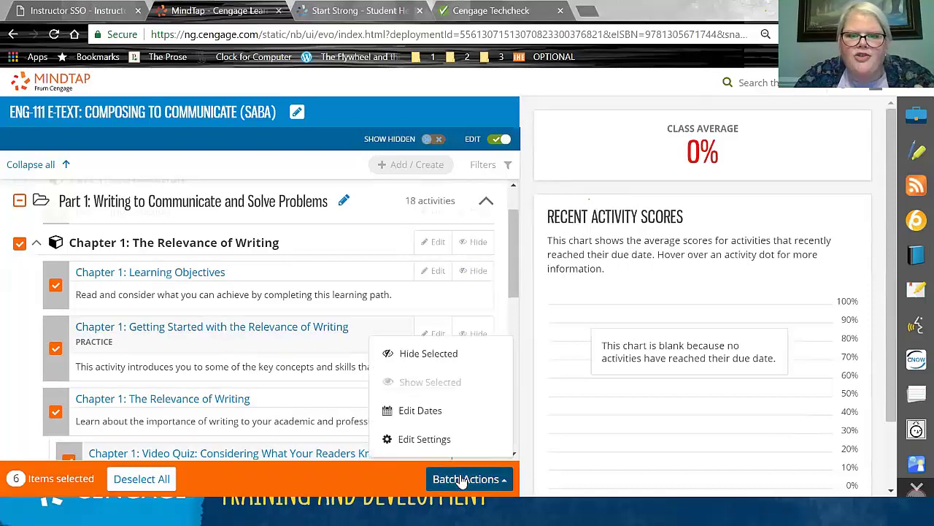
left_click(444, 411)
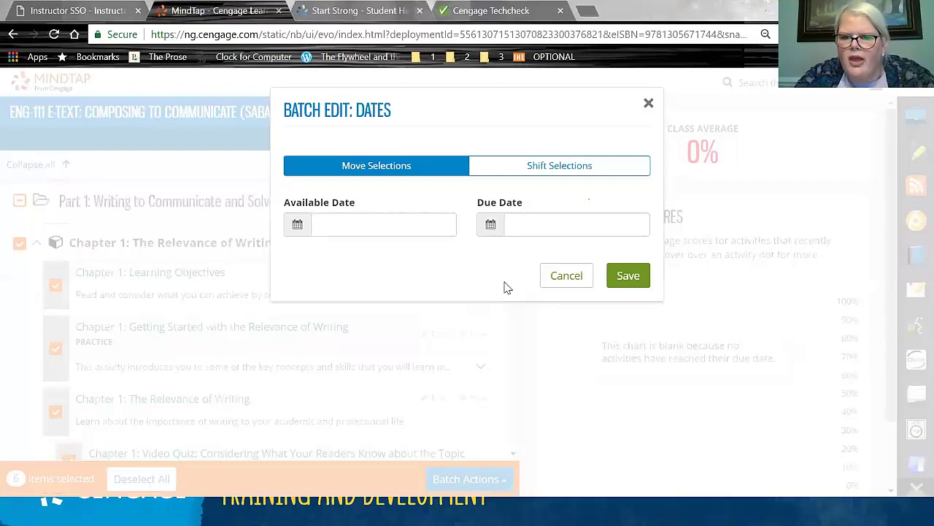
left_click(555, 284)
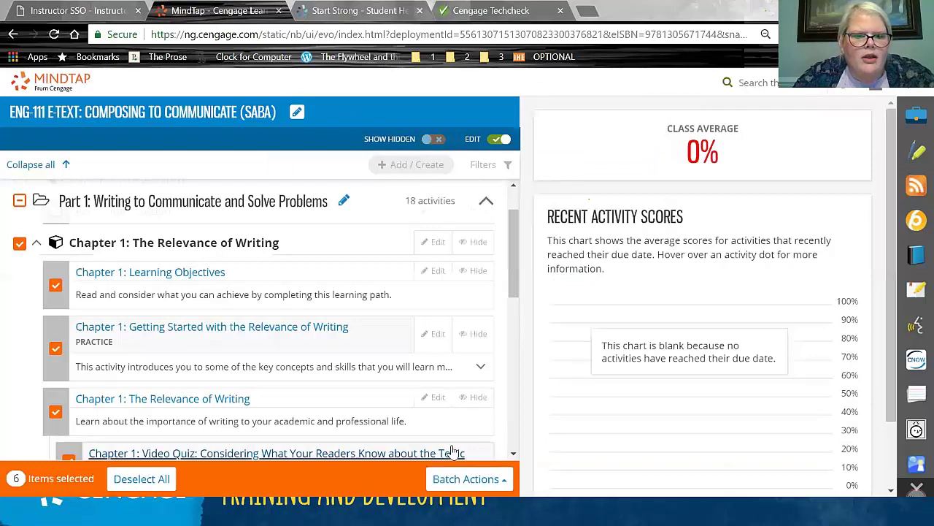
left_click(470, 482)
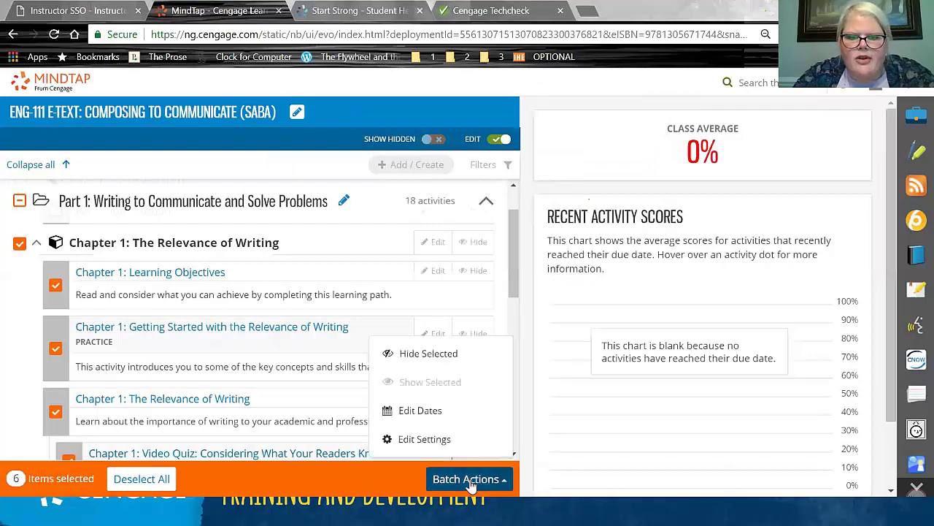
left_click(448, 443)
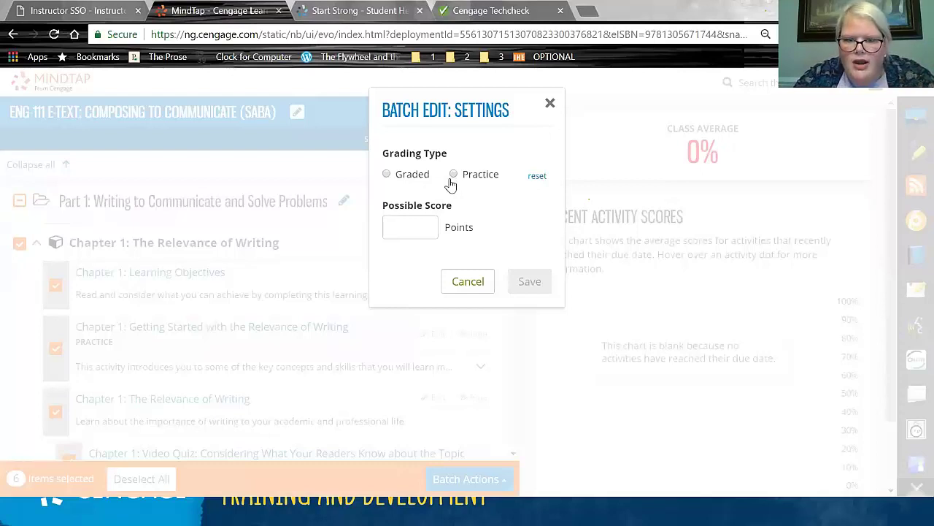
left_click(414, 227)
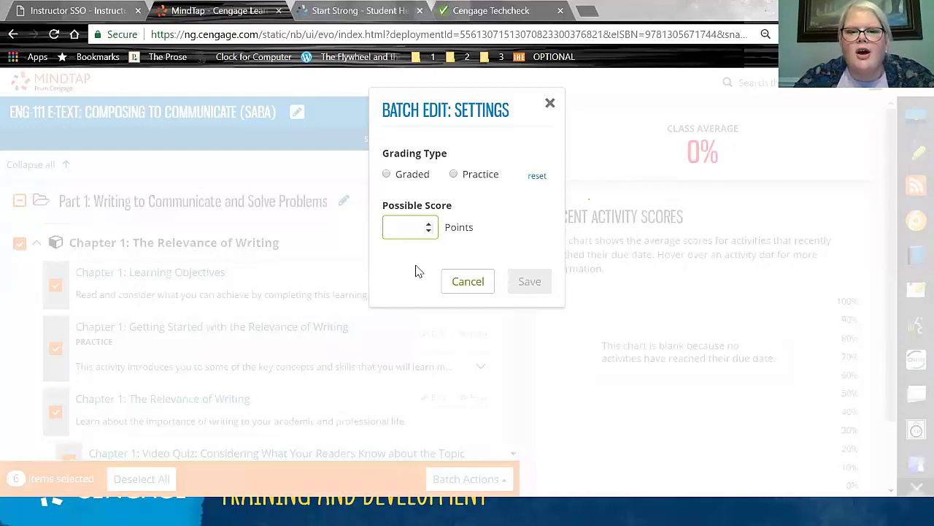
left_click(460, 279)
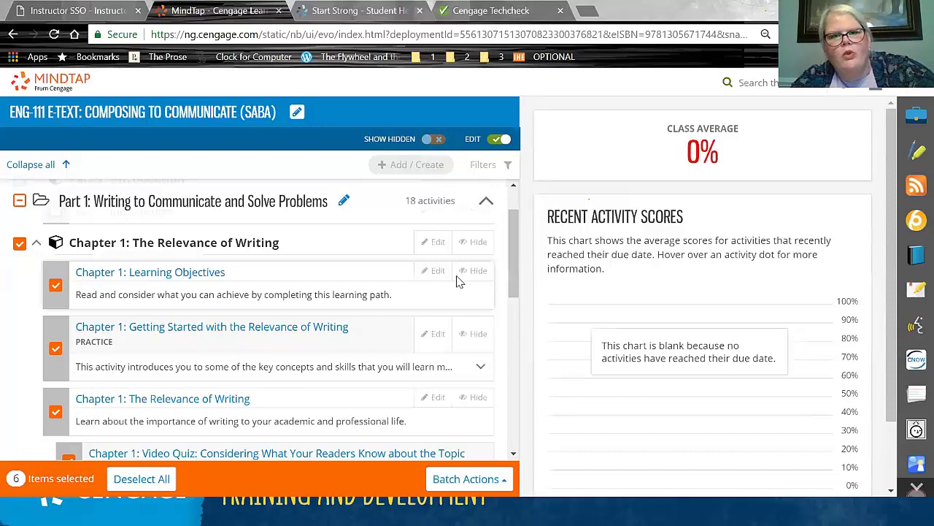
Switch to the PowerPoint webinar presentation, resume the slide show, and advance past Best Practices to the An App Overview slide
key("alt+Tab")
left_click(738, 272)
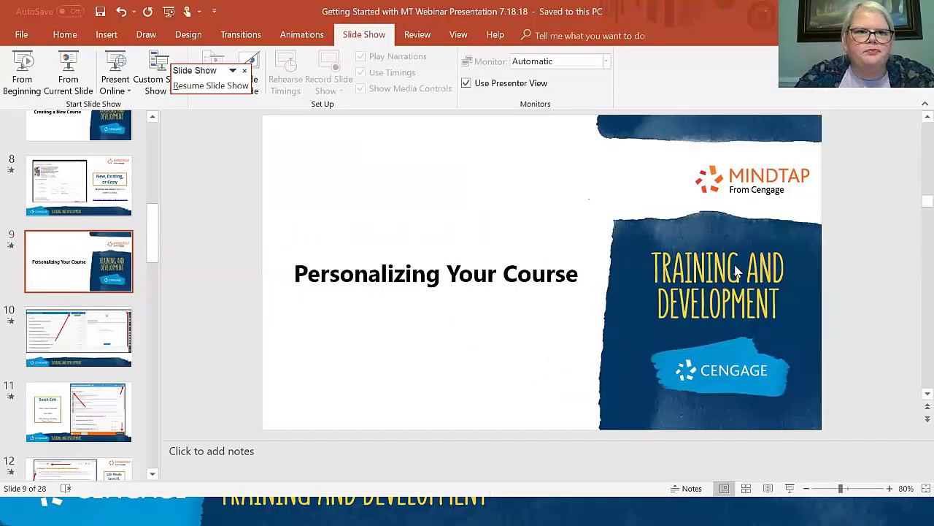
left_click(83, 76)
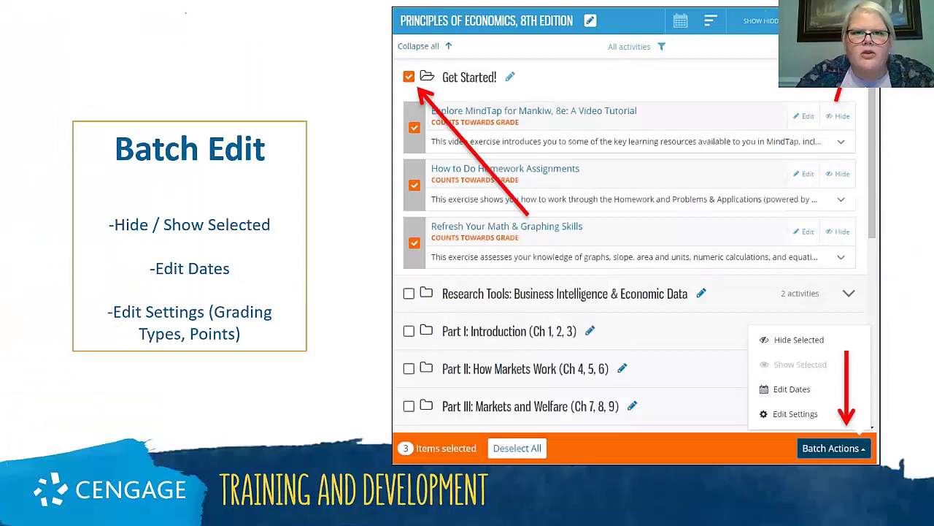
key("Right")
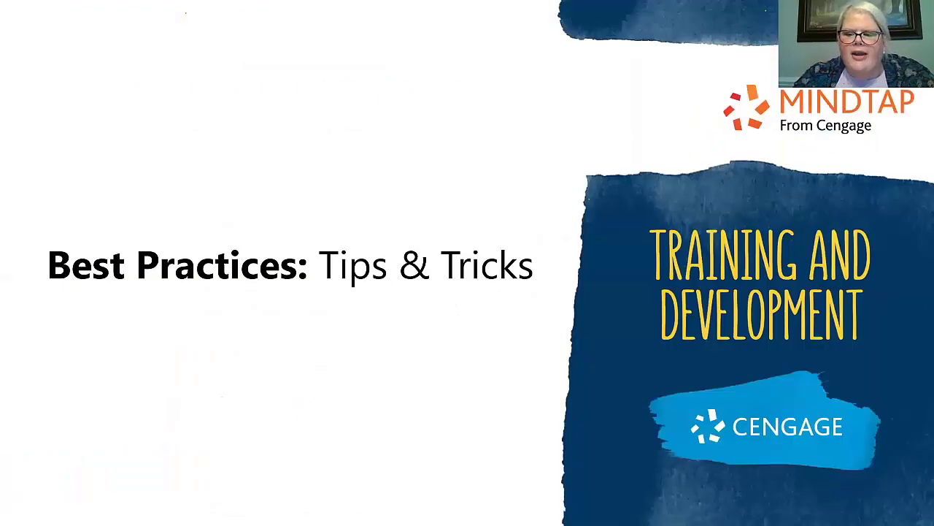
key("Right")
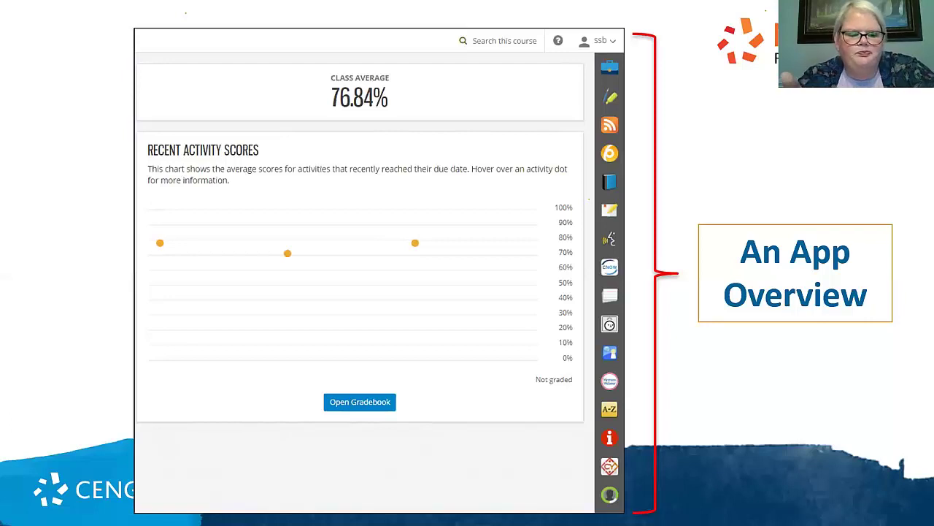
Return to the MindTap course in the browser and view the My Content, My Notes, Pathbrite, Full Book and StudyHub apps in turn
key("alt+Tab")
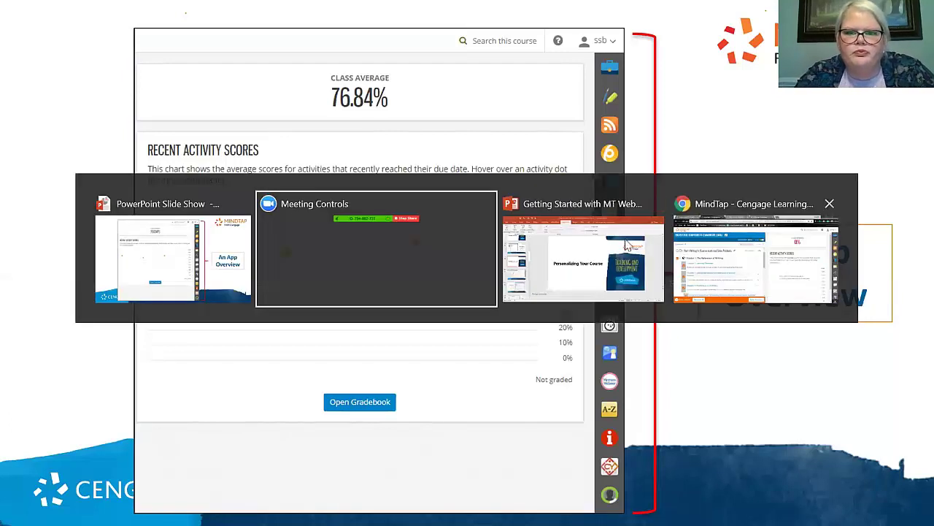
left_click(700, 270)
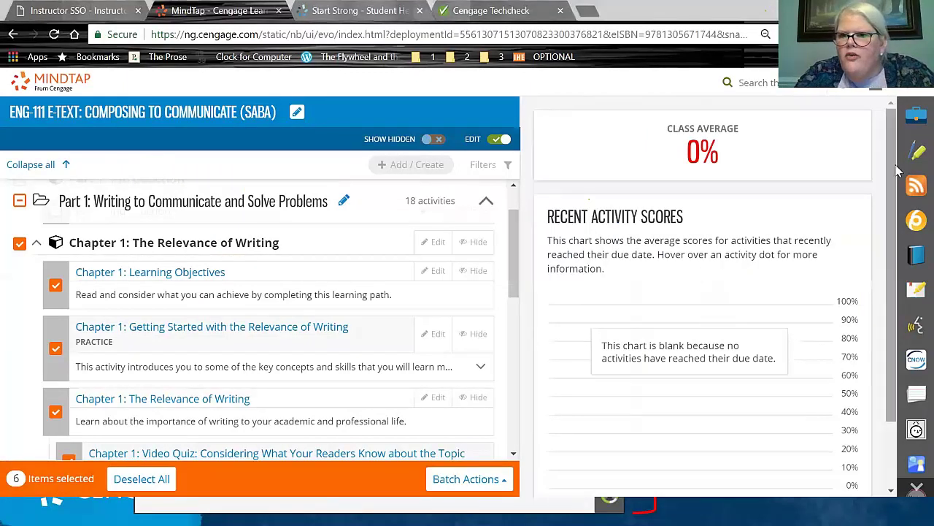
left_click(917, 127)
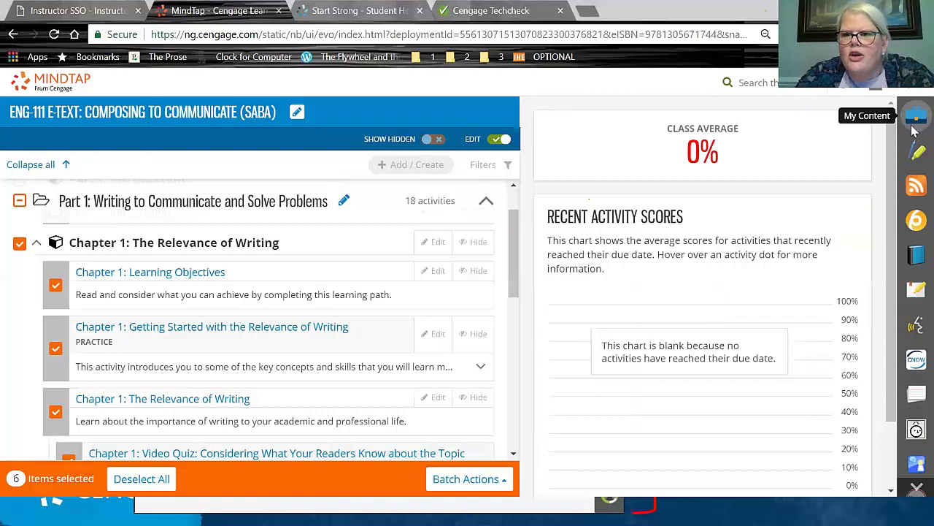
left_click(917, 127)
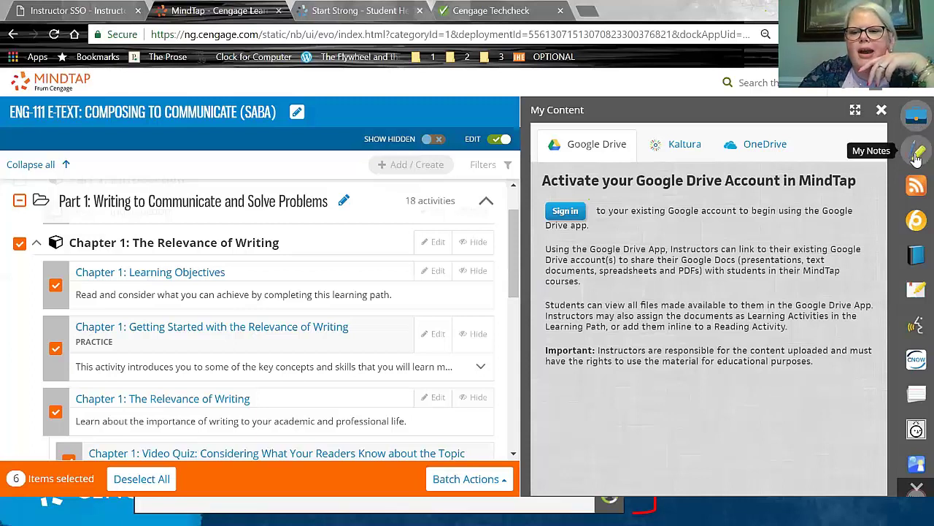
left_click(917, 155)
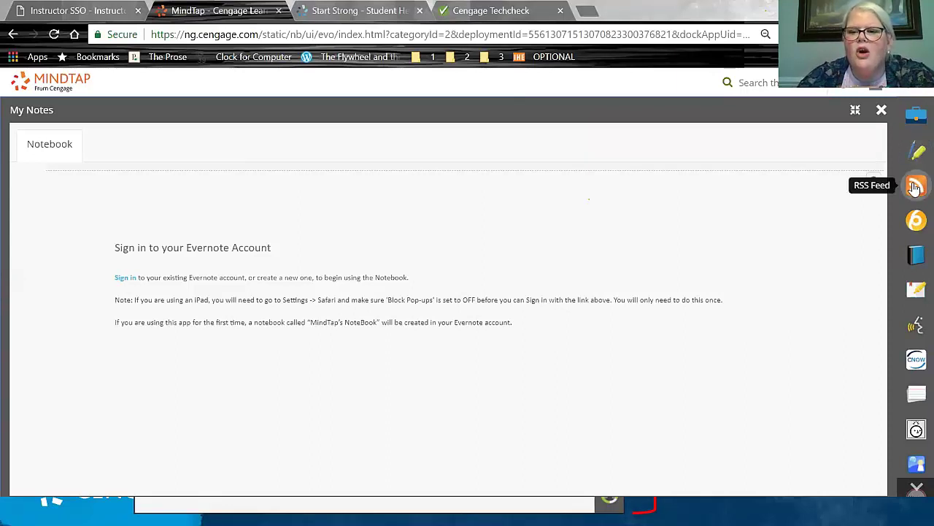
left_click(912, 227)
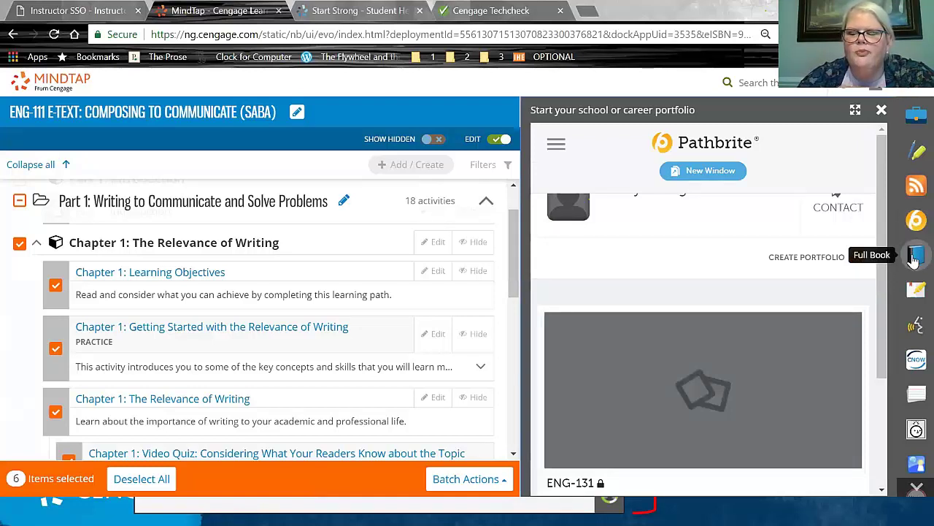
left_click(914, 255)
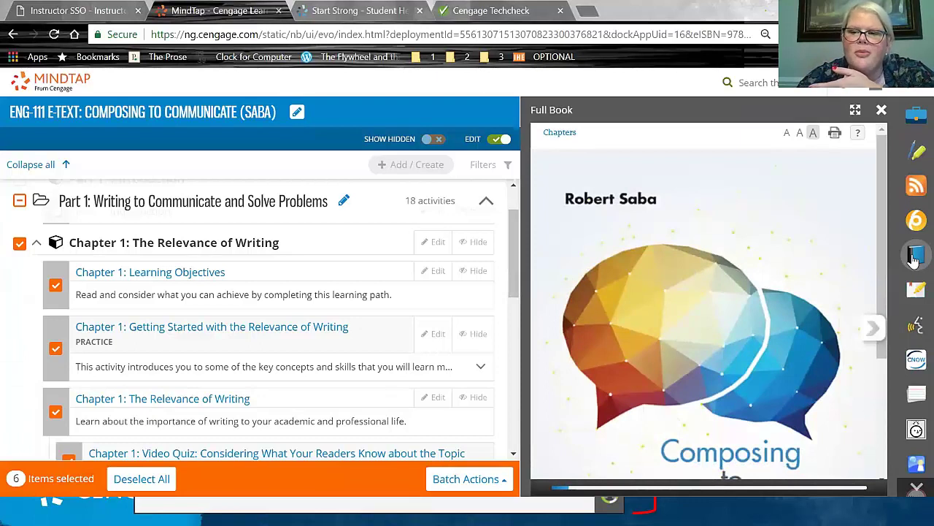
left_click(917, 293)
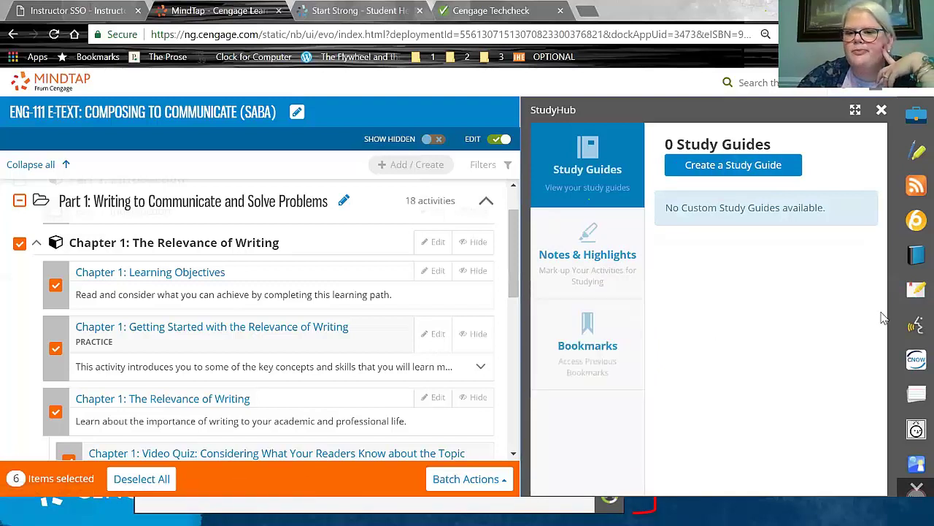
Open the ReadSpeaker app and look through its reading speed and voice options, keeping the current choices
left_click(908, 327)
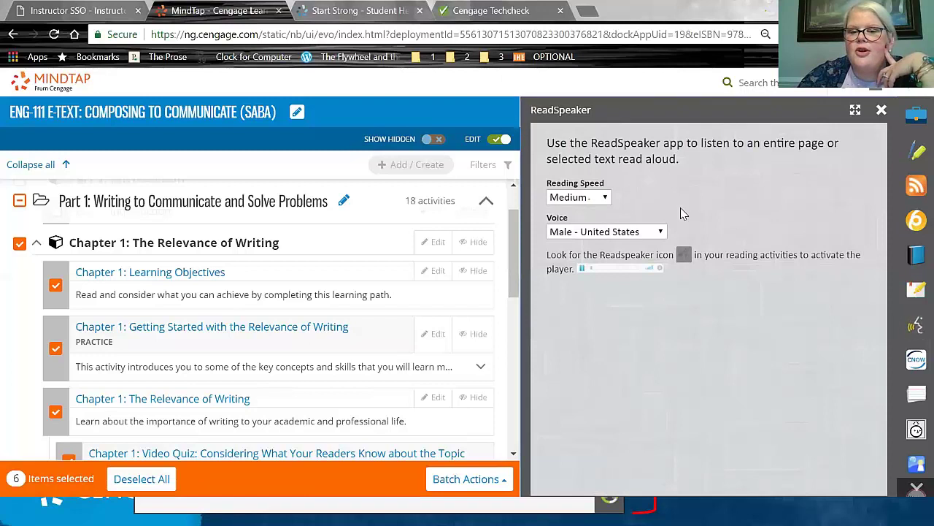
left_click(583, 203)
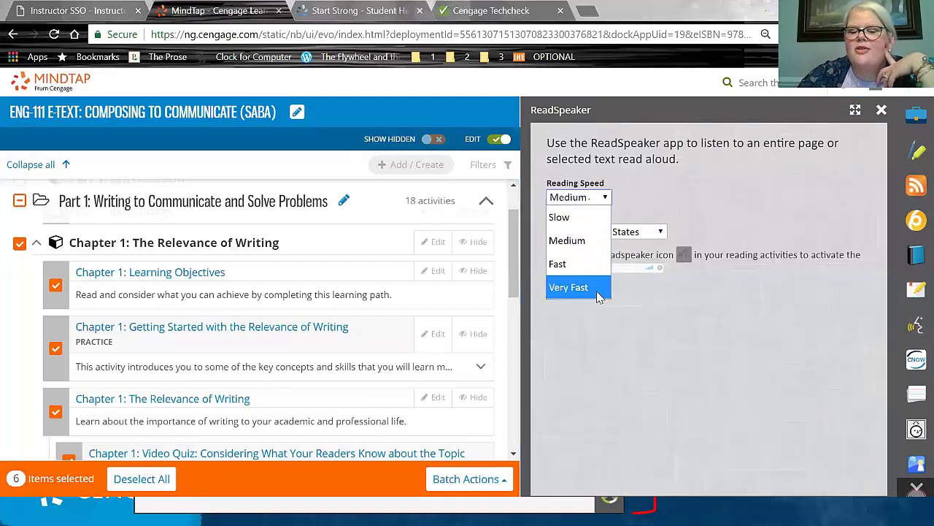
left_click(641, 342)
left_click(630, 237)
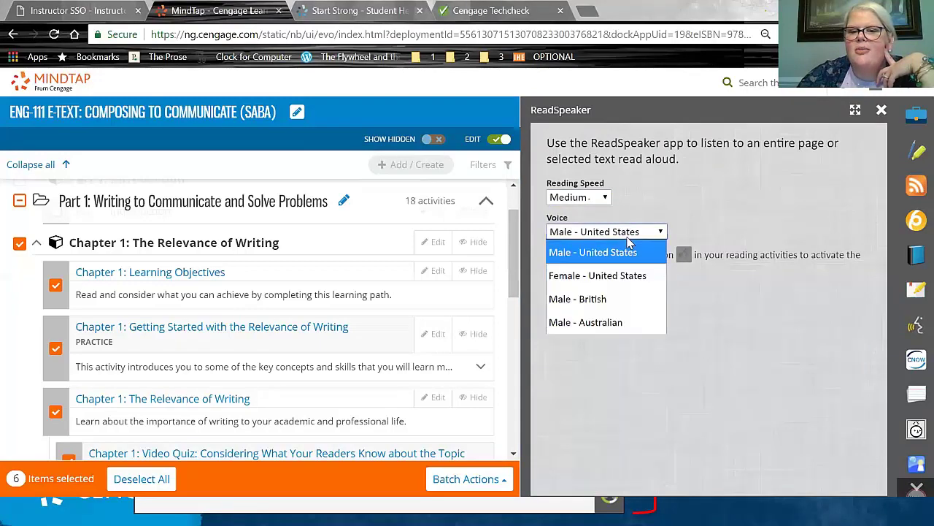
left_click(628, 238)
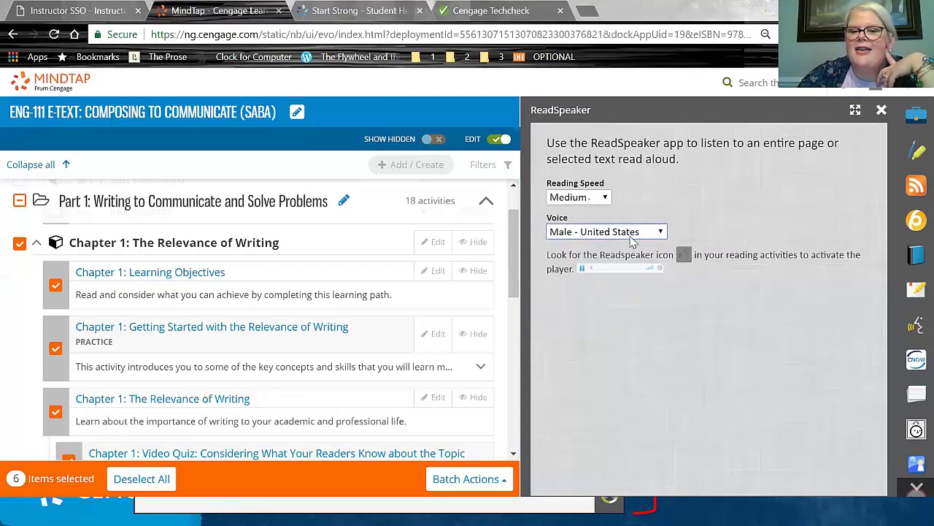
left_click(630, 238)
left_click(789, 340)
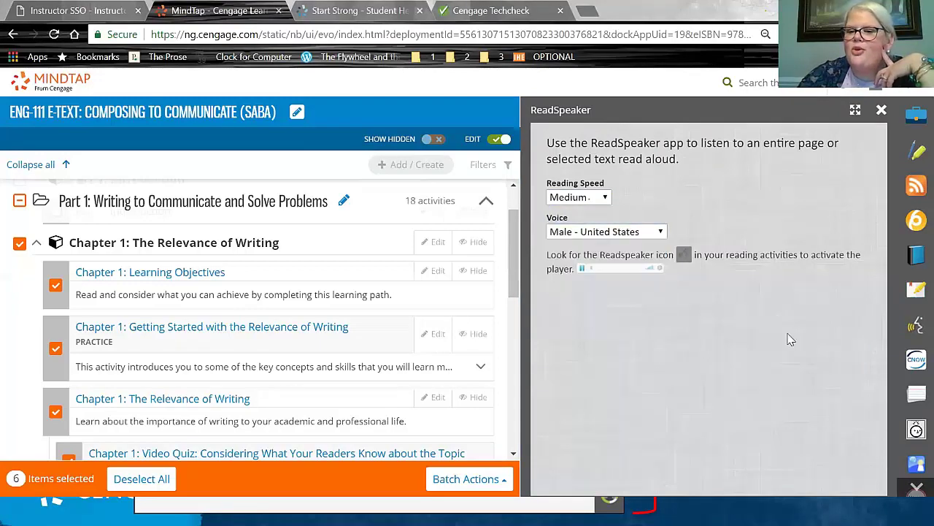
Open the Flashcards app, dismiss its notice, and look through the remaining apps to the end of the app dock
left_click(917, 395)
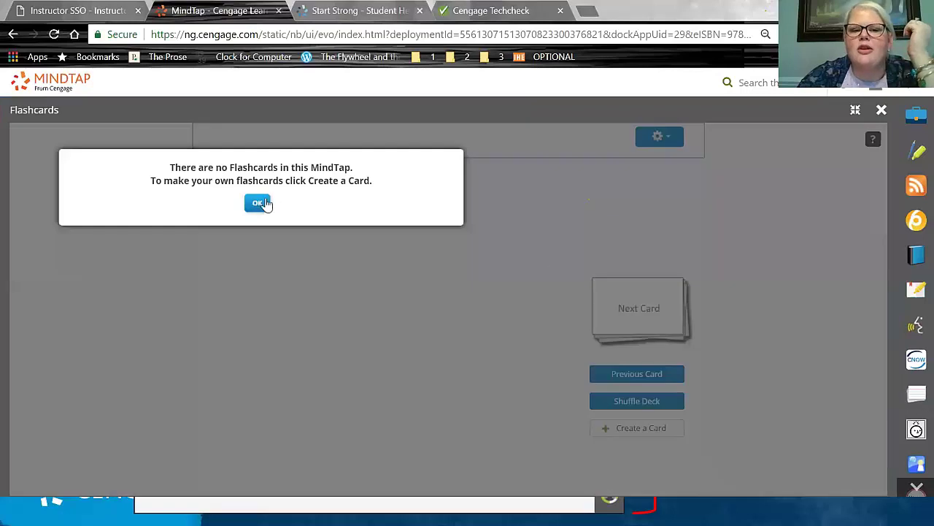
left_click(259, 203)
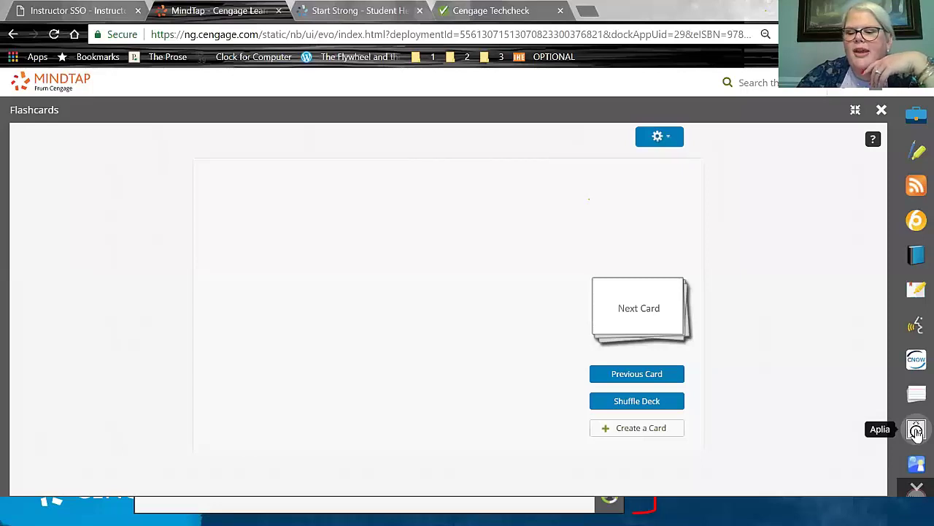
left_click(917, 488)
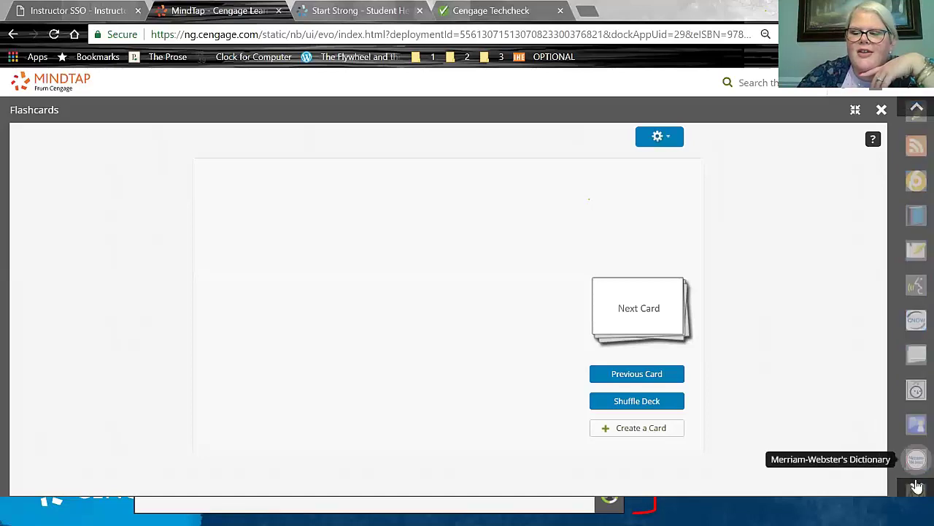
left_click(917, 489)
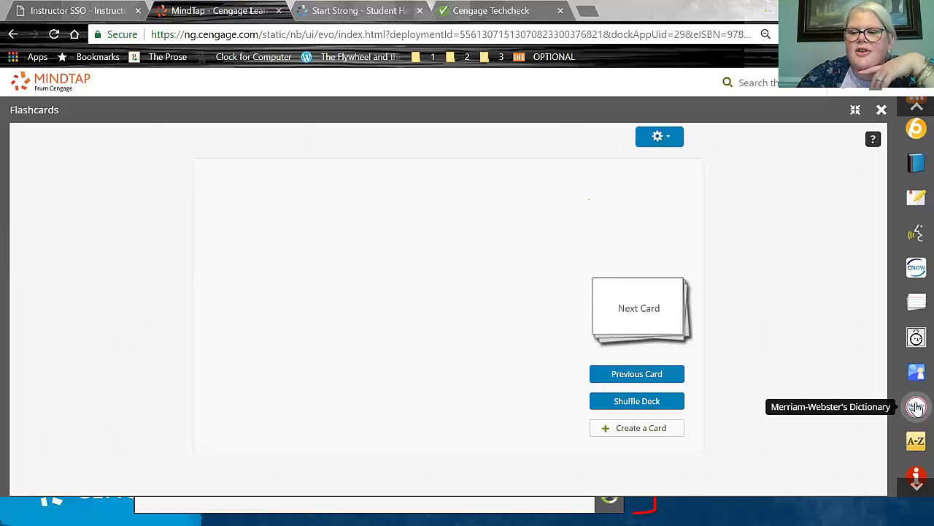
left_click(918, 489)
left_click(917, 489)
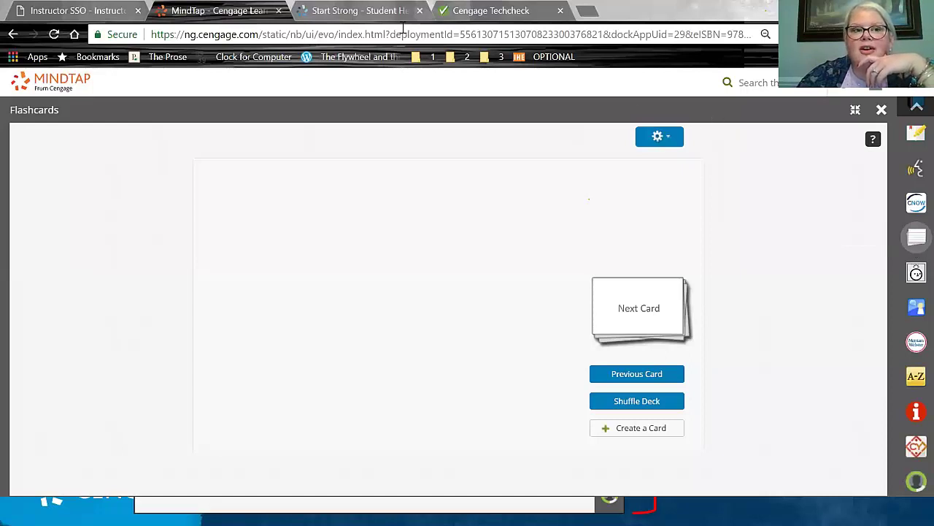
Close the MindTap Flashcards page, resume the PowerPoint webinar slide show, and advance to the "My Favorites: What Works Well for Students" slide
left_click(278, 10)
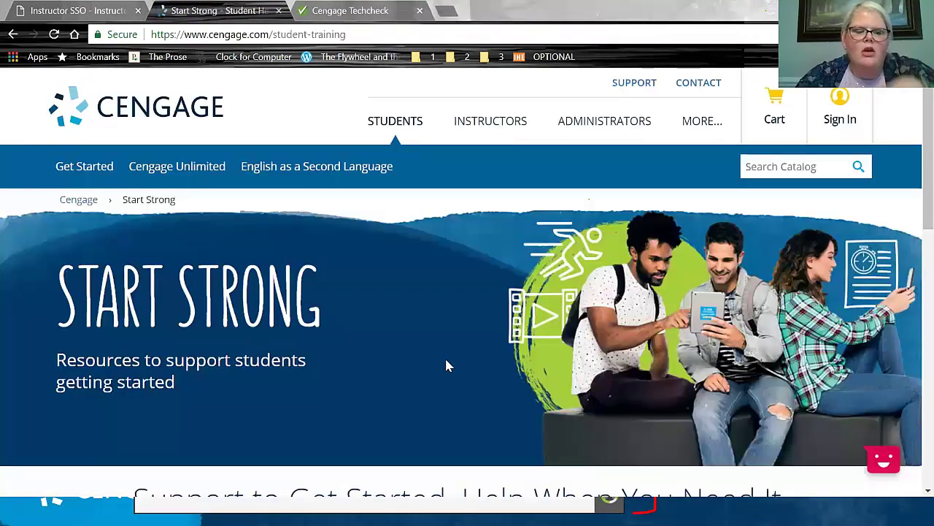
key("alt+Tab")
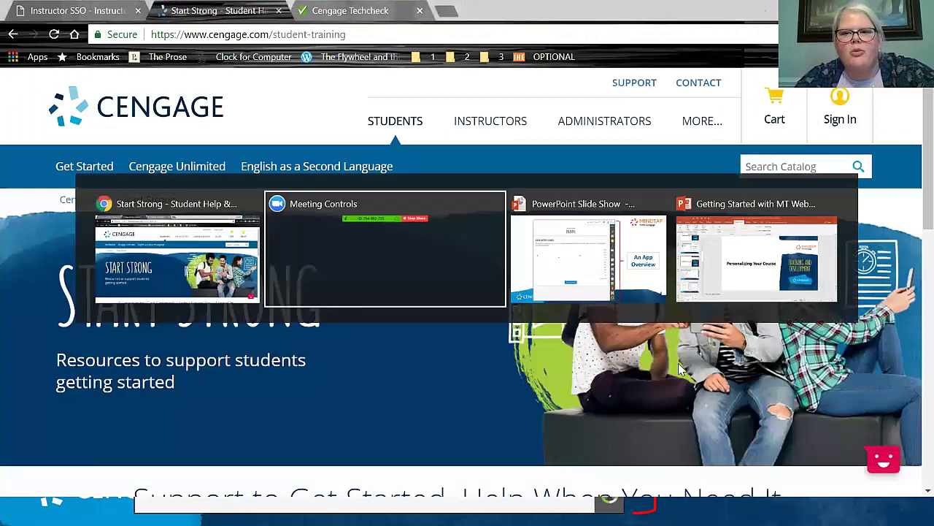
left_click(748, 270)
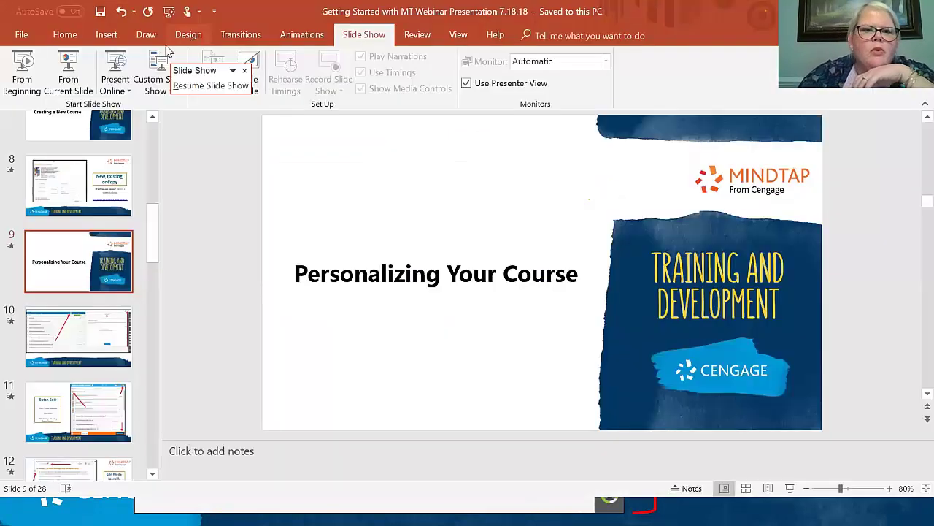
left_click(69, 70)
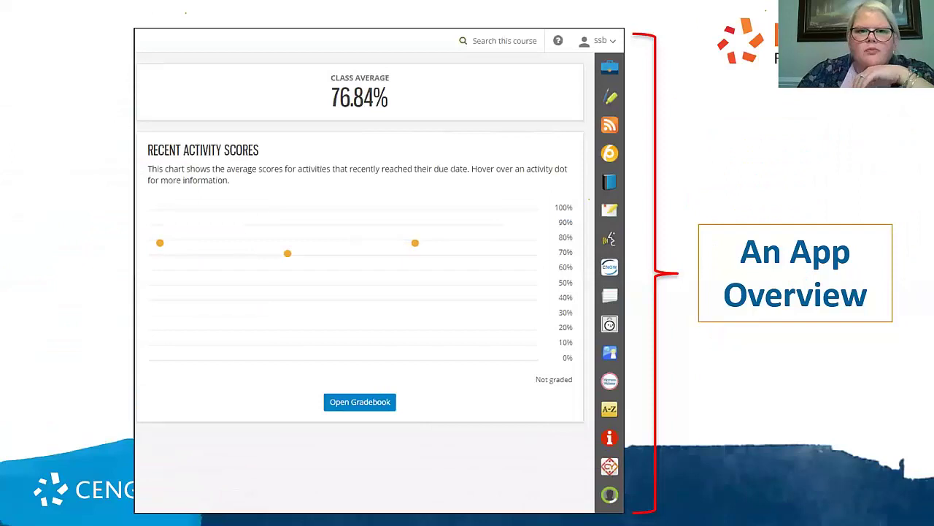
key("Right")
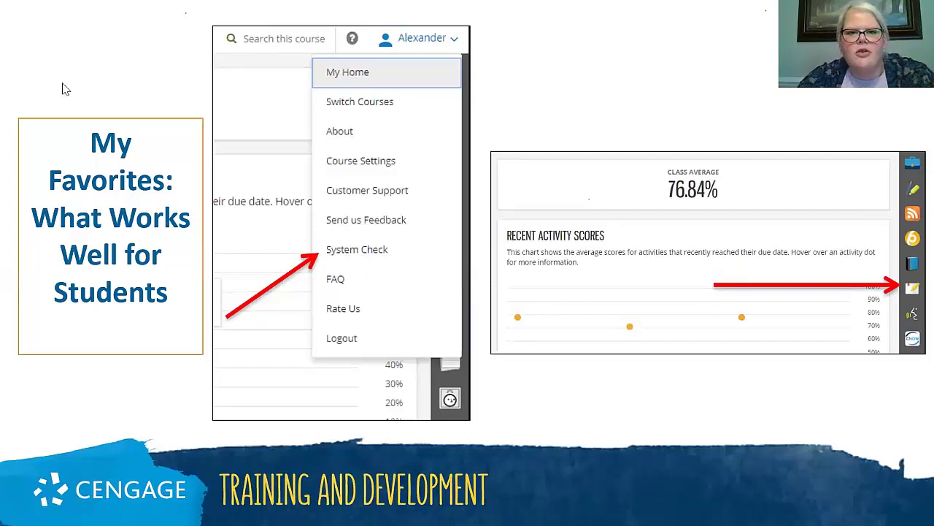
Return to the MindTap course in the browser, run the System Check to review the browser requirements, and close it
key("alt+Tab")
key("alt+Tab")
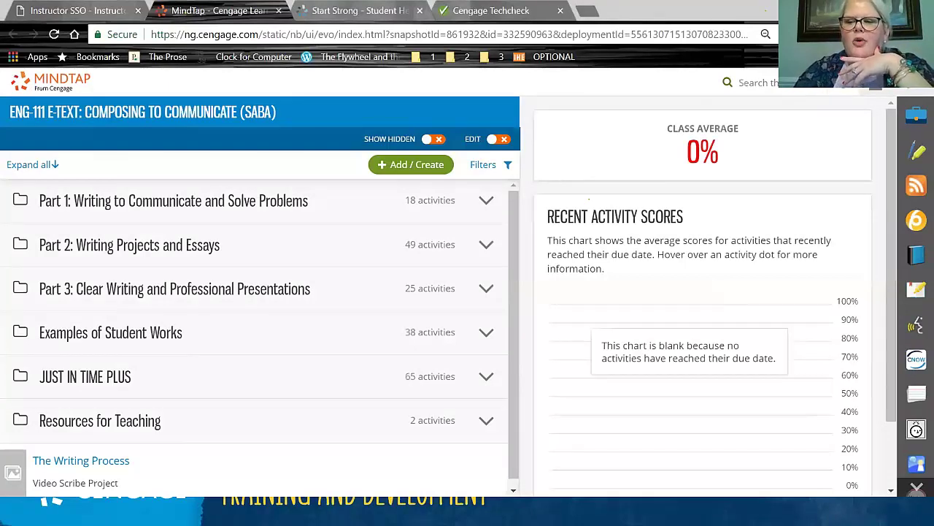
left_click(876, 84)
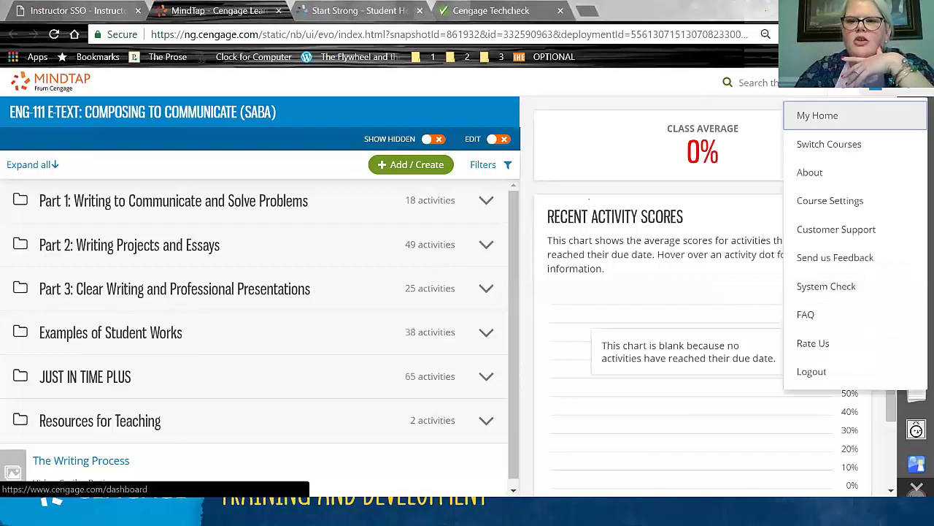
left_click(848, 289)
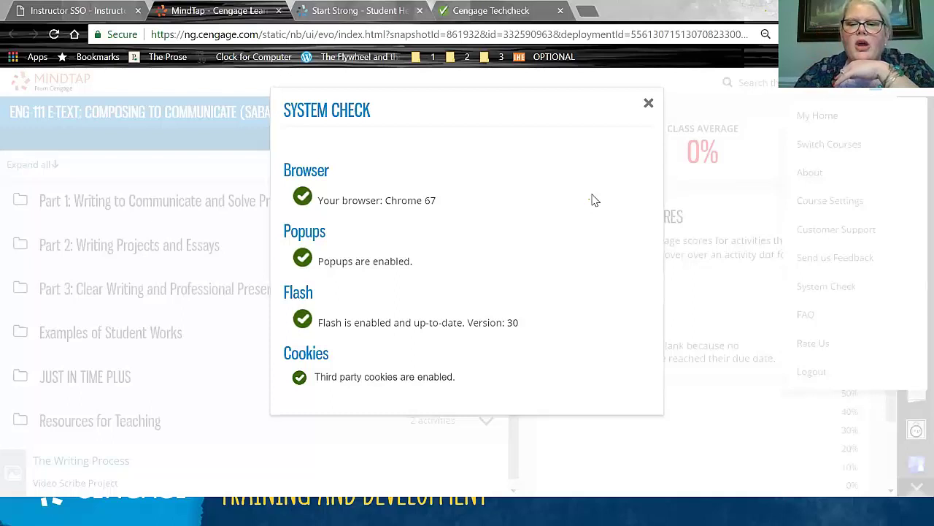
left_click(648, 106)
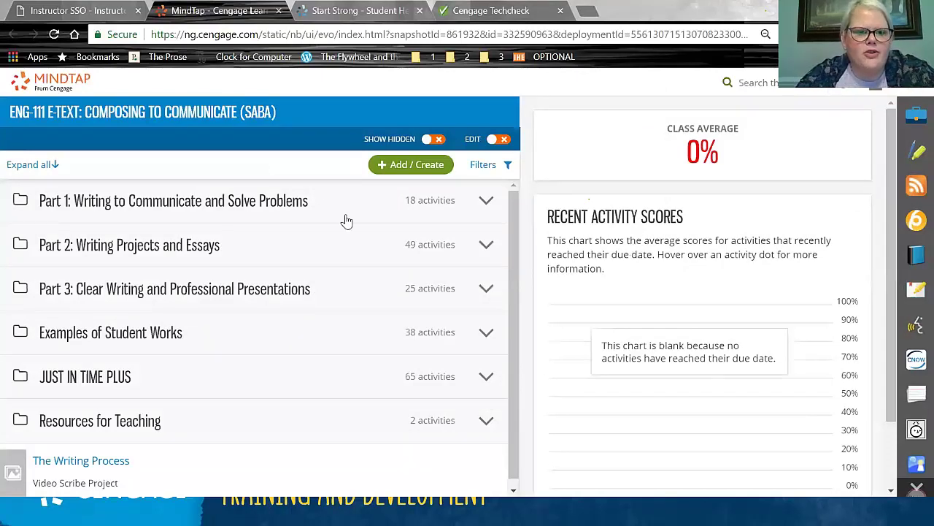
Open section 4-2 Basic Elements of Narratives in the Chapter 4 reading and highlight the "A narrative essay" sentence in the orange shared-with-students colour
left_click(20, 245)
left_click_drag(512, 328, 514, 347)
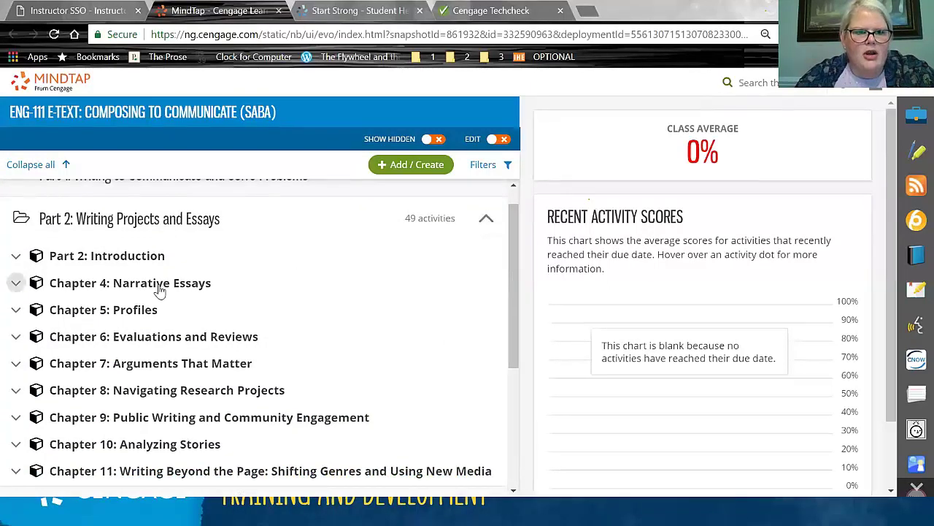
left_click(159, 291)
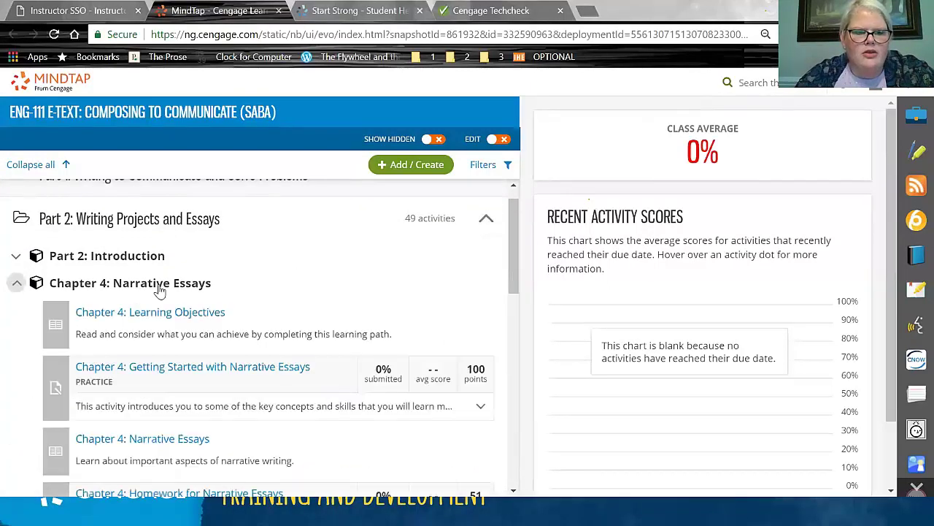
left_click(163, 447)
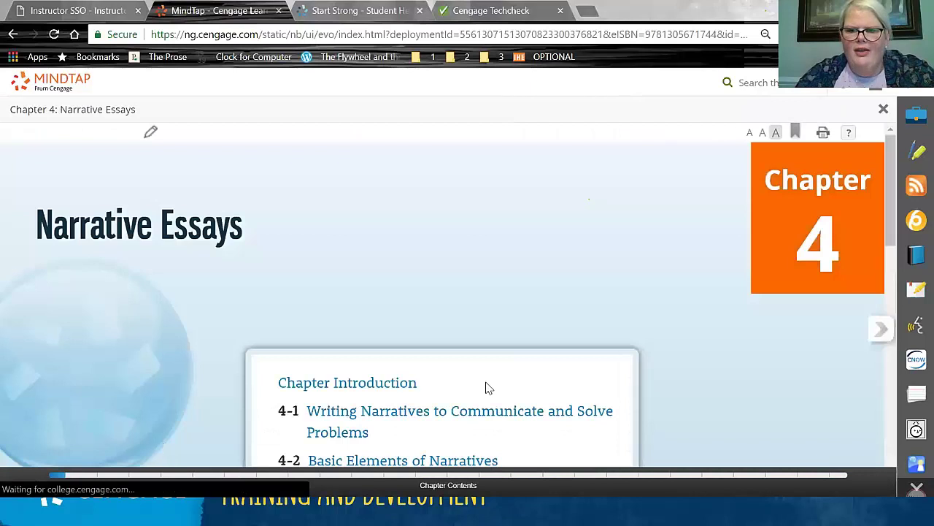
left_click(460, 458)
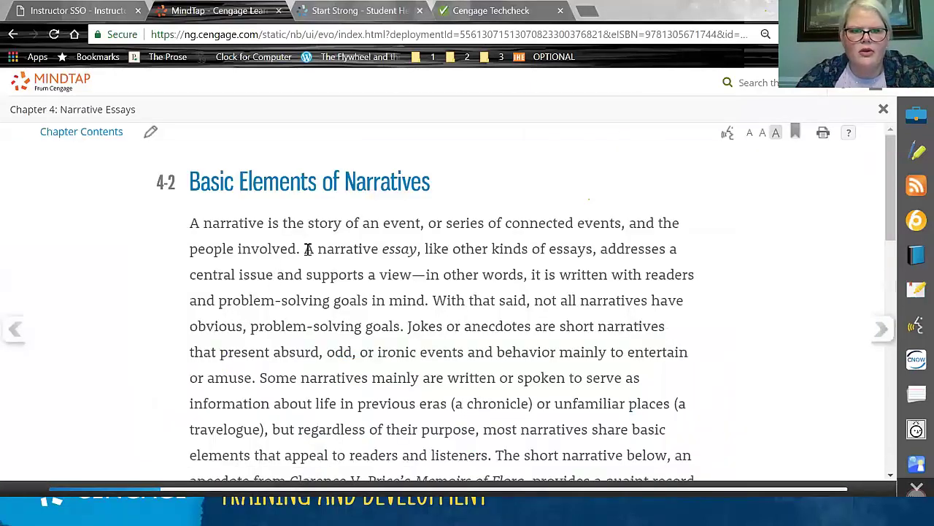
left_click_drag(305, 249, 422, 302)
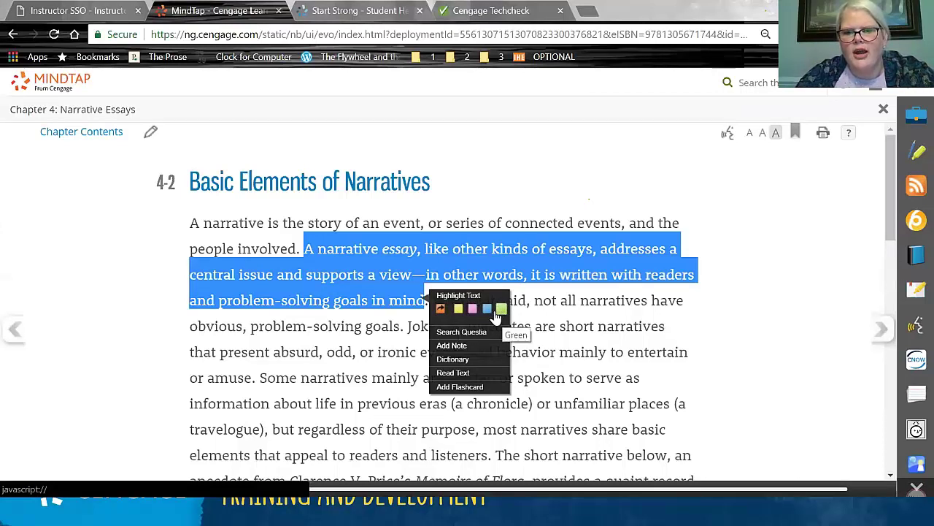
left_click(442, 309)
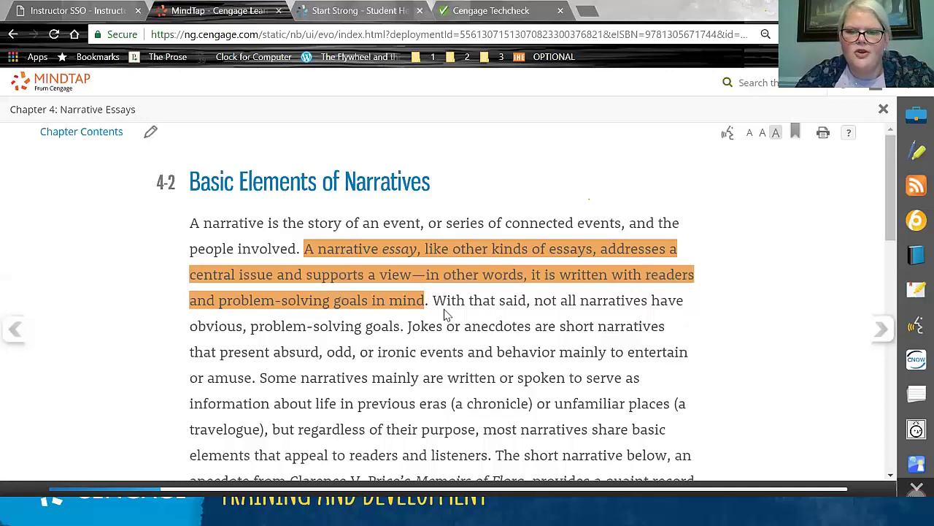
Save the note "Remember this for essay #1." on the passage starting "or anecdotes are short narratives" and bookmark the page
left_click_drag(443, 326, 489, 402)
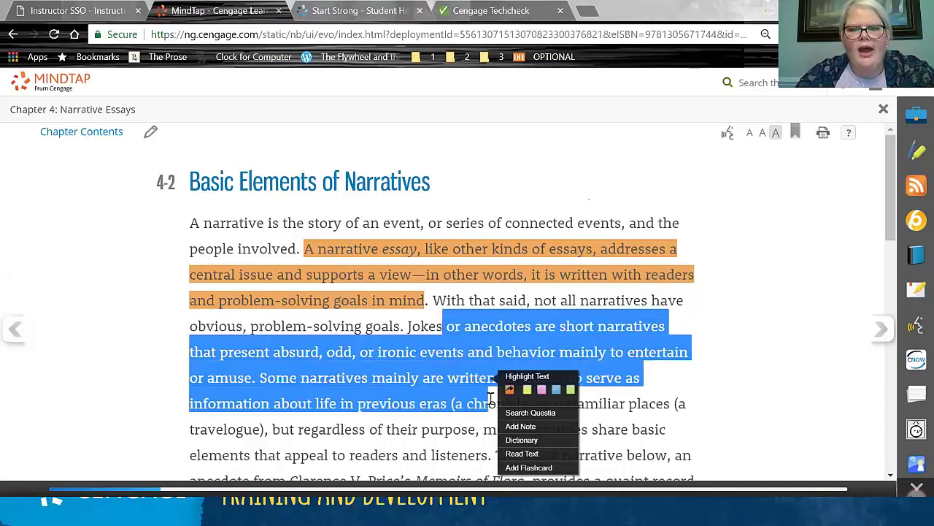
left_click(516, 425)
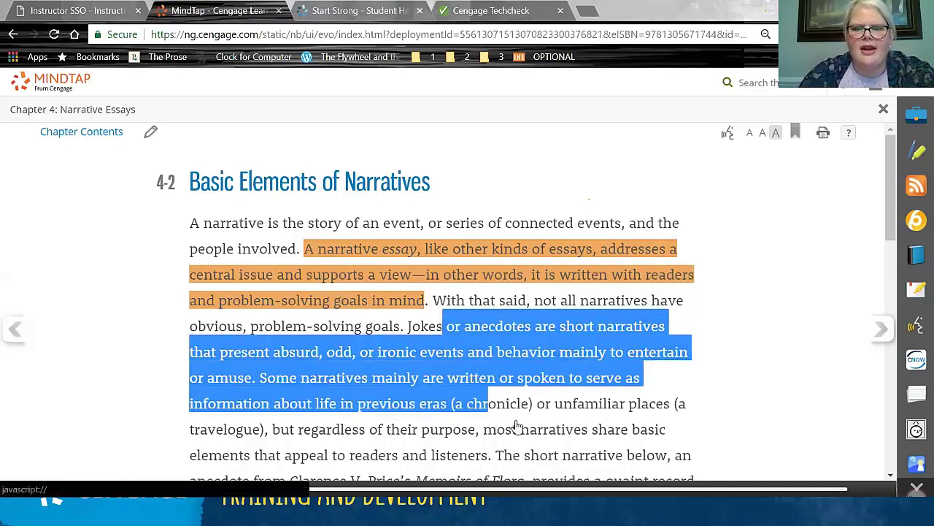
type("Remember this for essa")
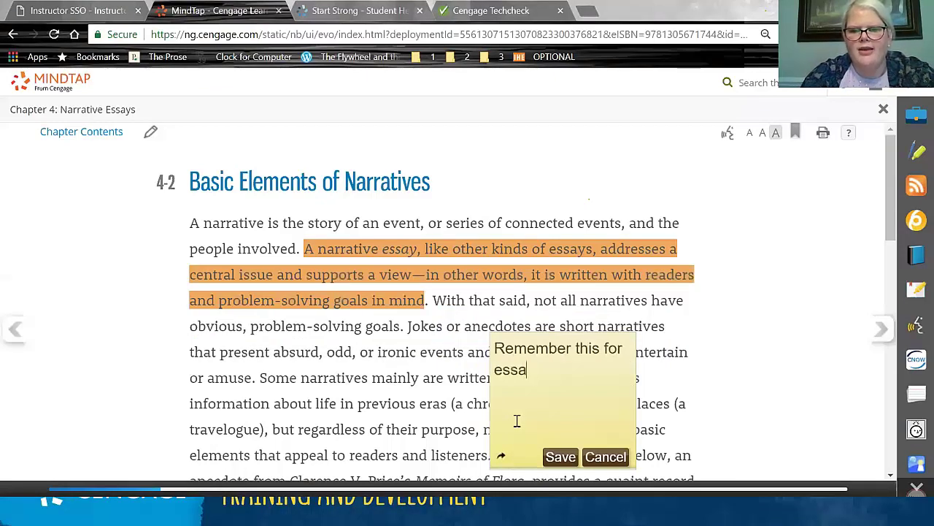
type("y #1.")
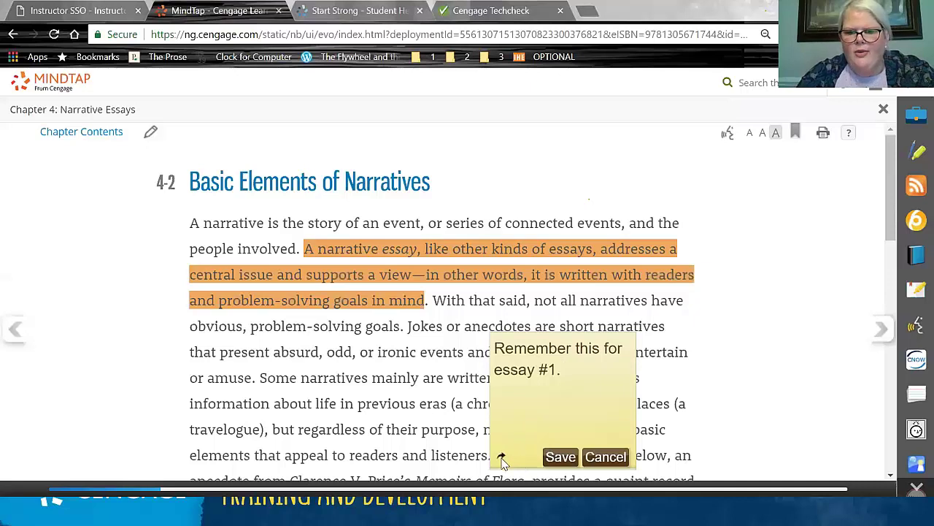
left_click(553, 456)
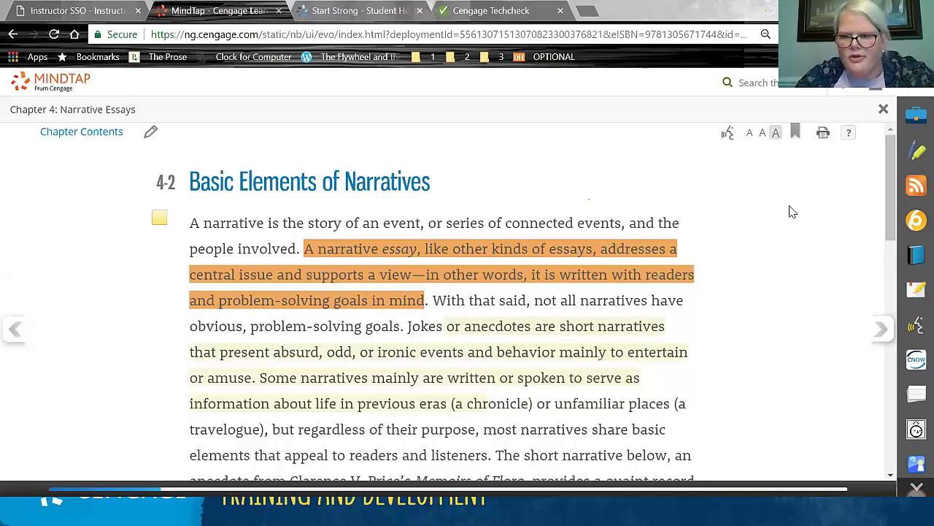
left_click(796, 139)
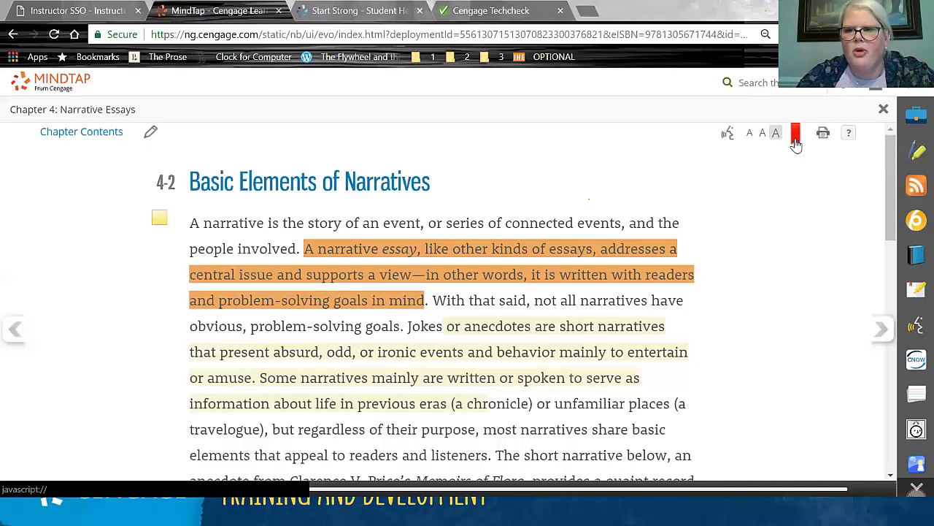
Open StudyHub and review the Chapter 4 notes, highlights and bookmark for section 4-2 Basic Elements of Narratives
left_click(915, 290)
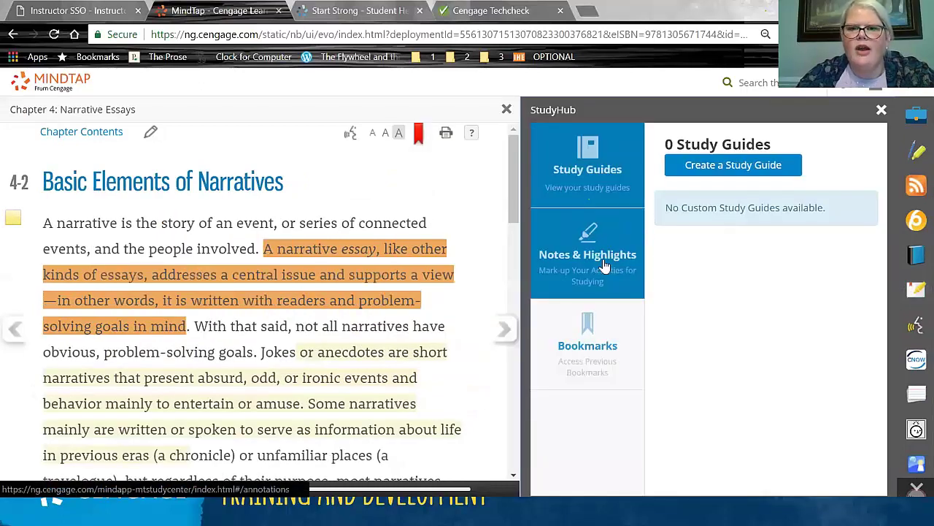
left_click(603, 266)
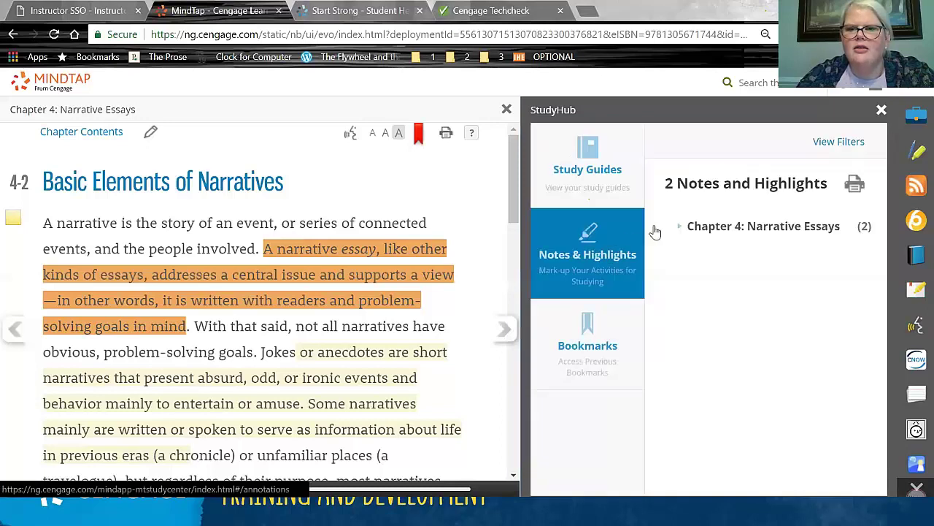
left_click(681, 228)
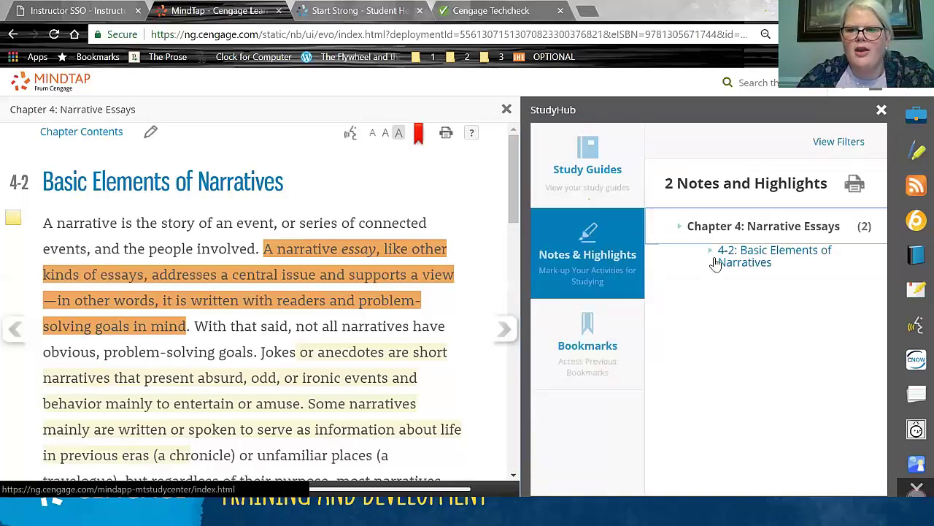
left_click(712, 256)
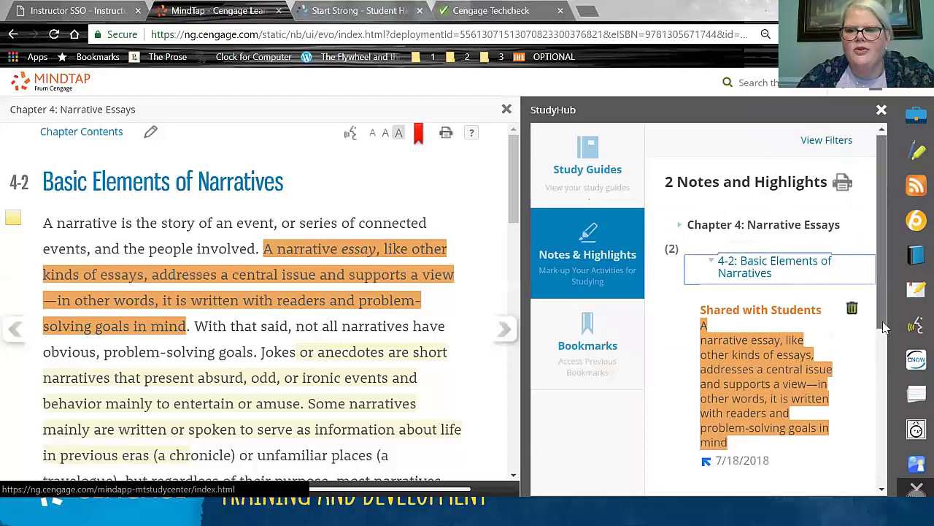
scroll(890, 356, "down", 1)
scroll(891, 356, "down", 1)
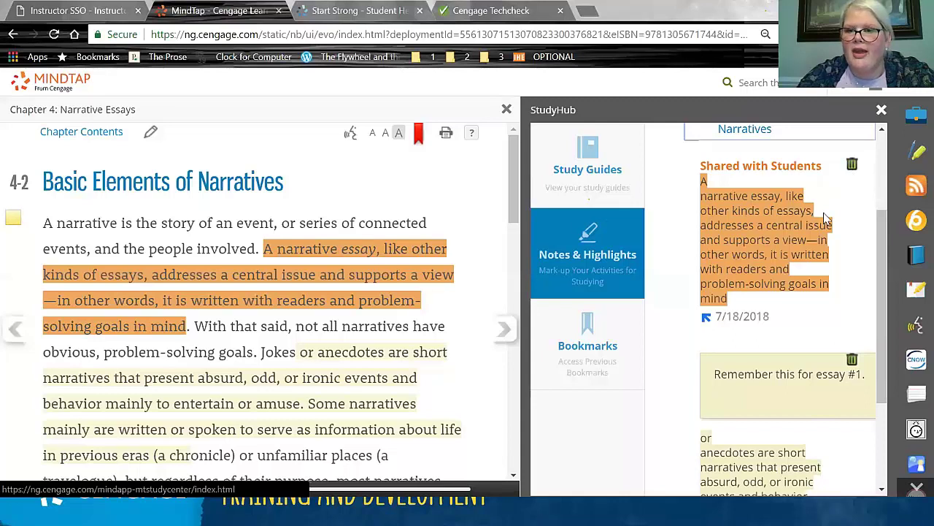
left_click(573, 345)
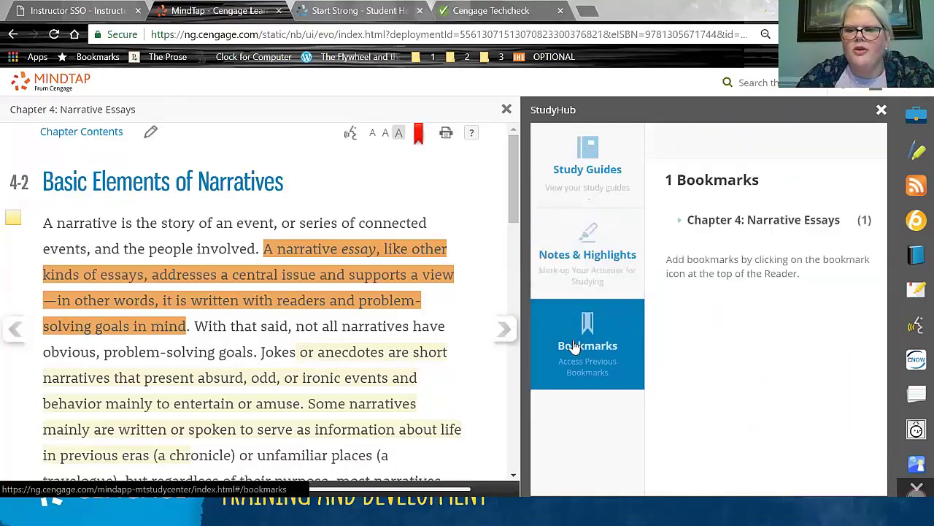
left_click(683, 232)
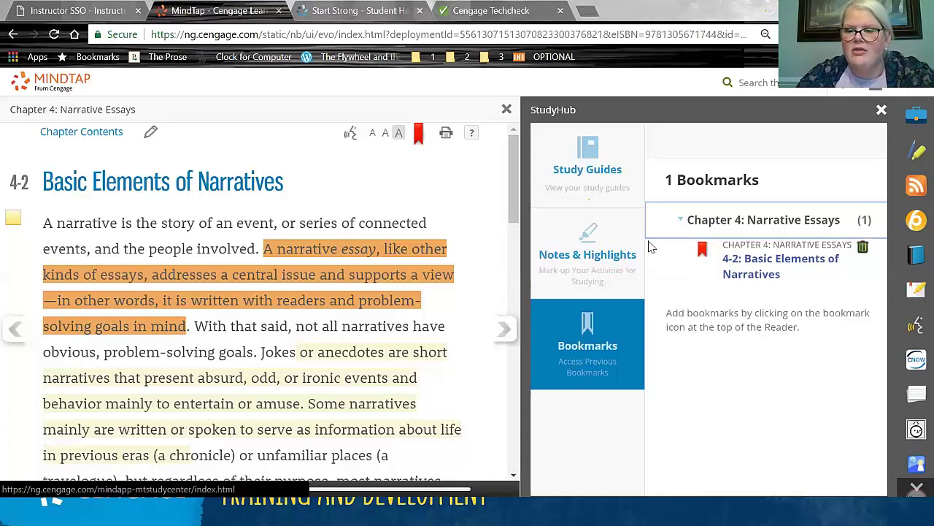
View the custom study guide form in StudyHub with its list of units to sync, and close it without creating a guide
left_click(602, 170)
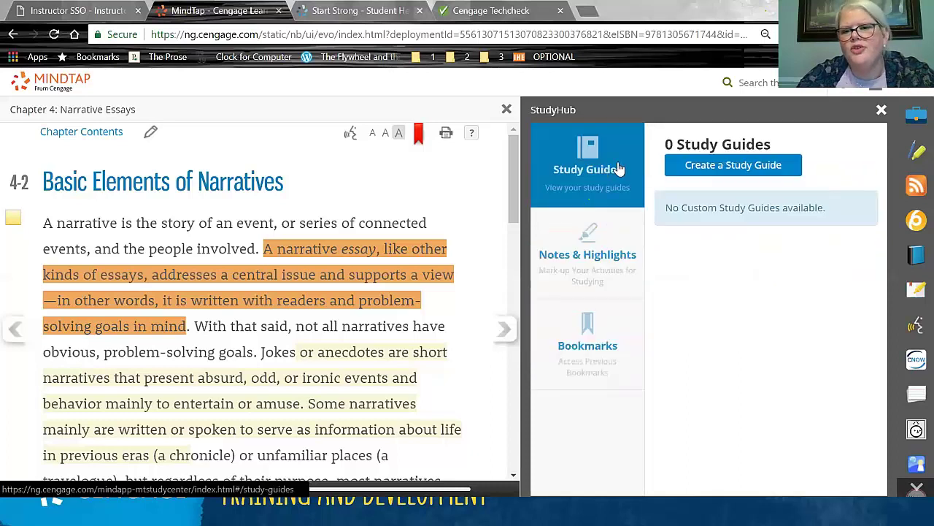
left_click(701, 175)
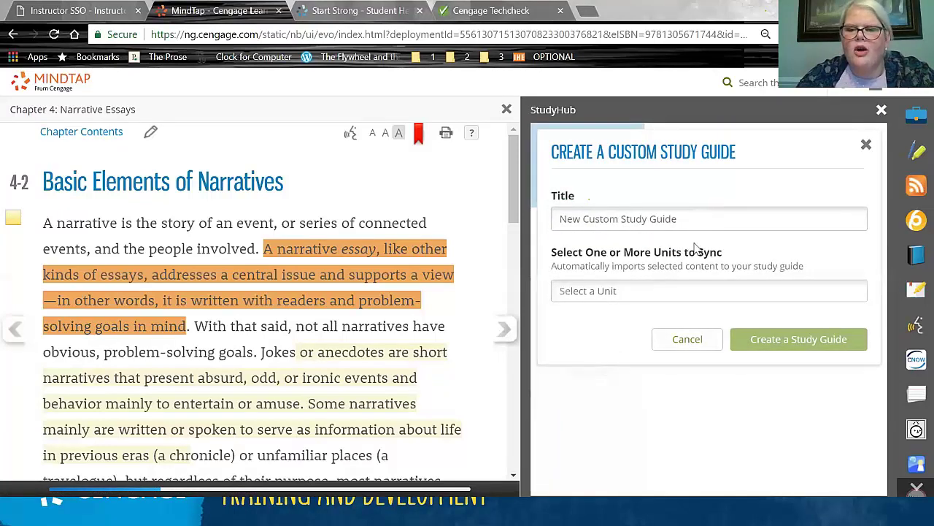
left_click(684, 299)
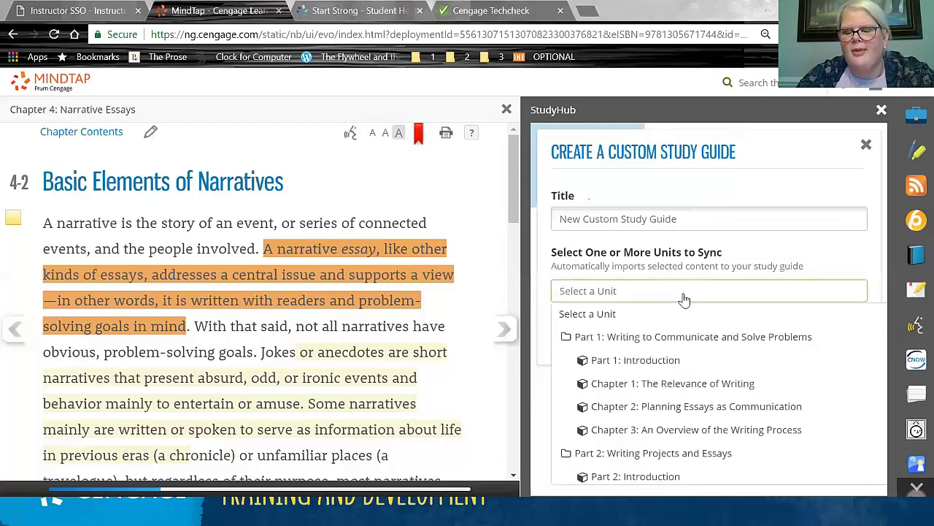
left_click(686, 295)
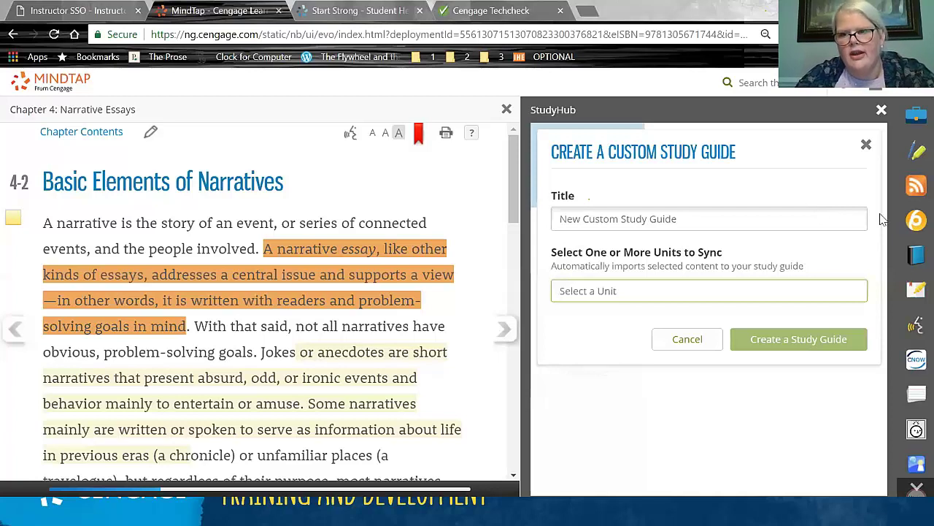
left_click(867, 146)
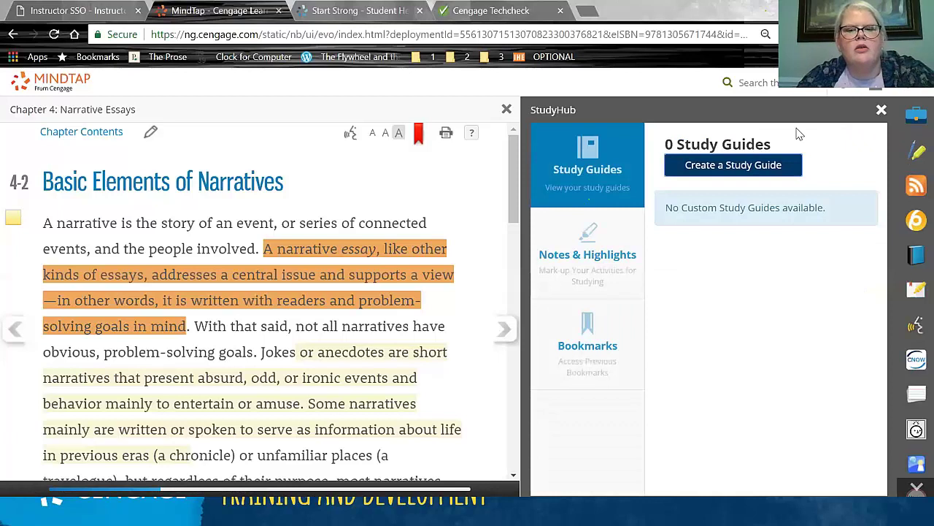
Switch to the running PowerPoint slide show and advance to the slide about the free MindTap mobile app
key("alt+Tab")
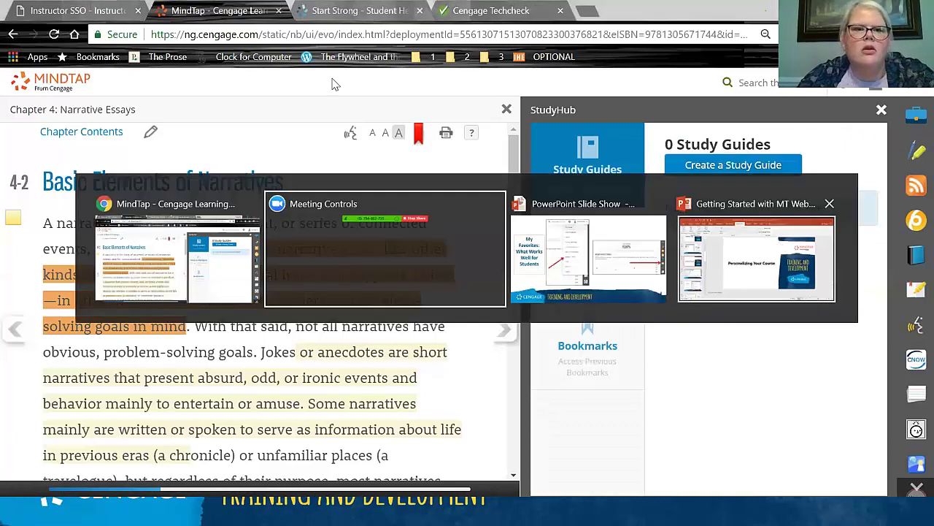
key("Tab")
key("Tab")
key("alt+Tab")
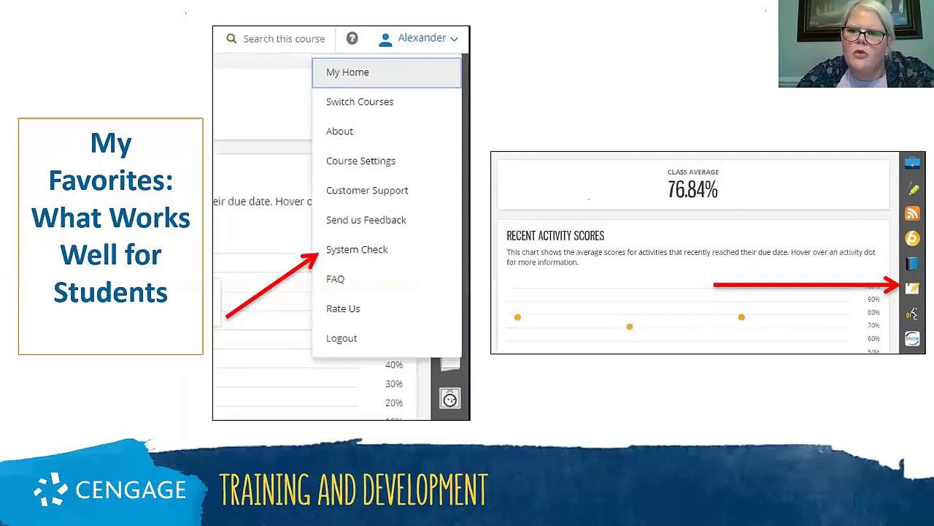
left_click(698, 410)
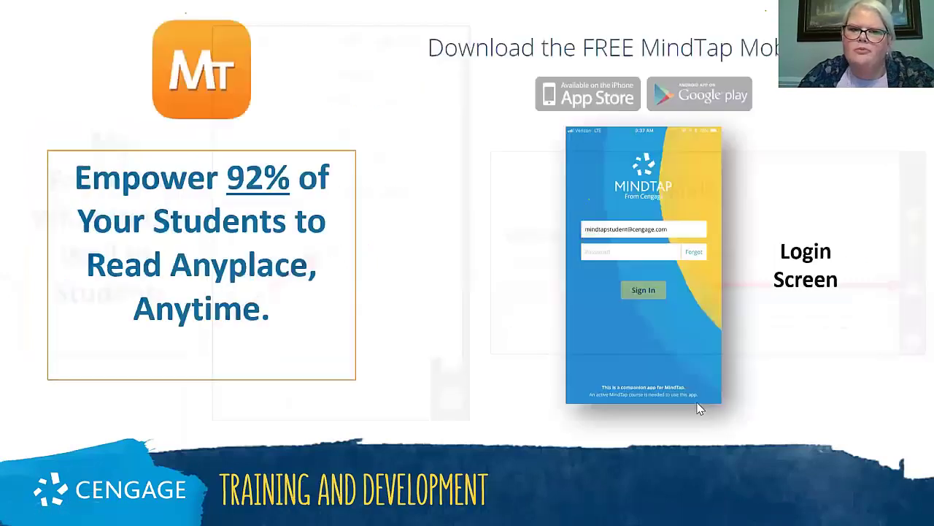